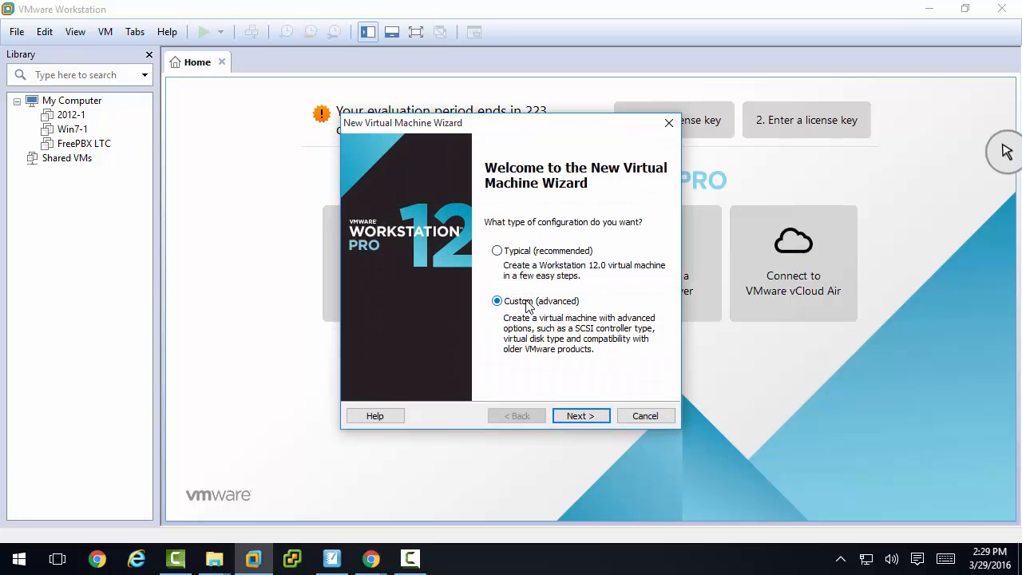
- Accept the custom configuration with Workstation 12.0 hardware compatibility and a blank hard disk without an operating system
left_click(576, 417)
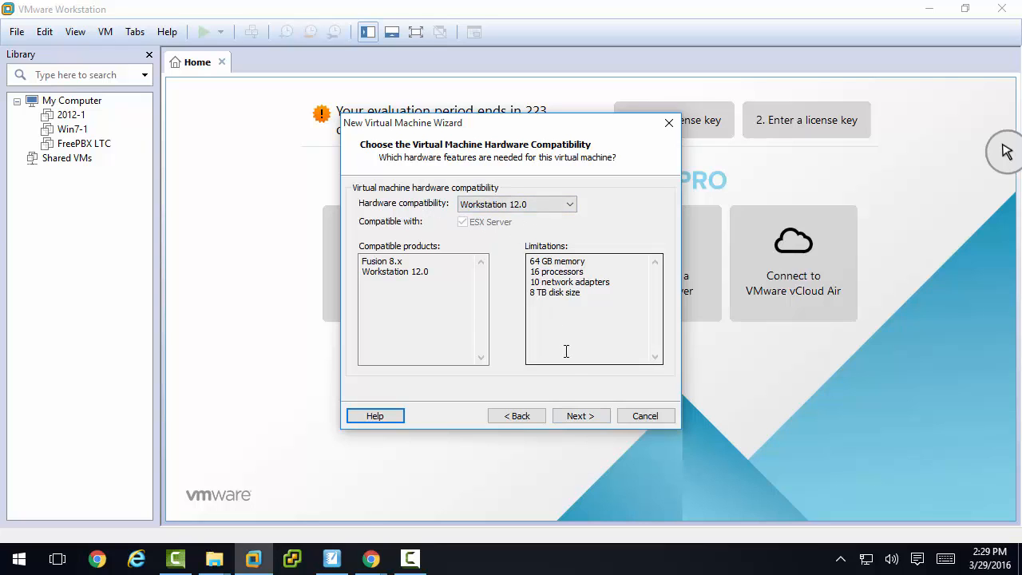
left_click(582, 415)
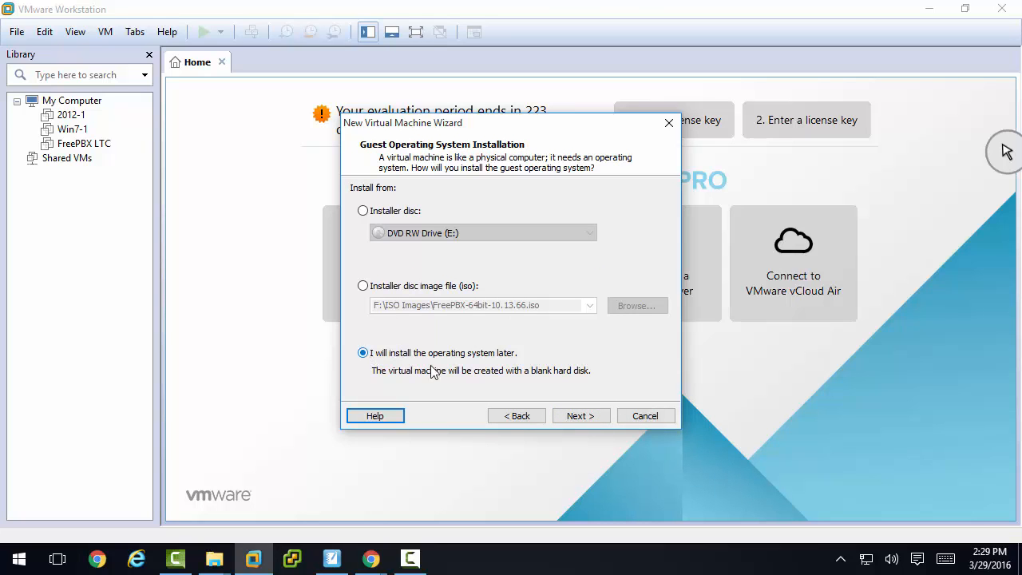
left_click(588, 416)
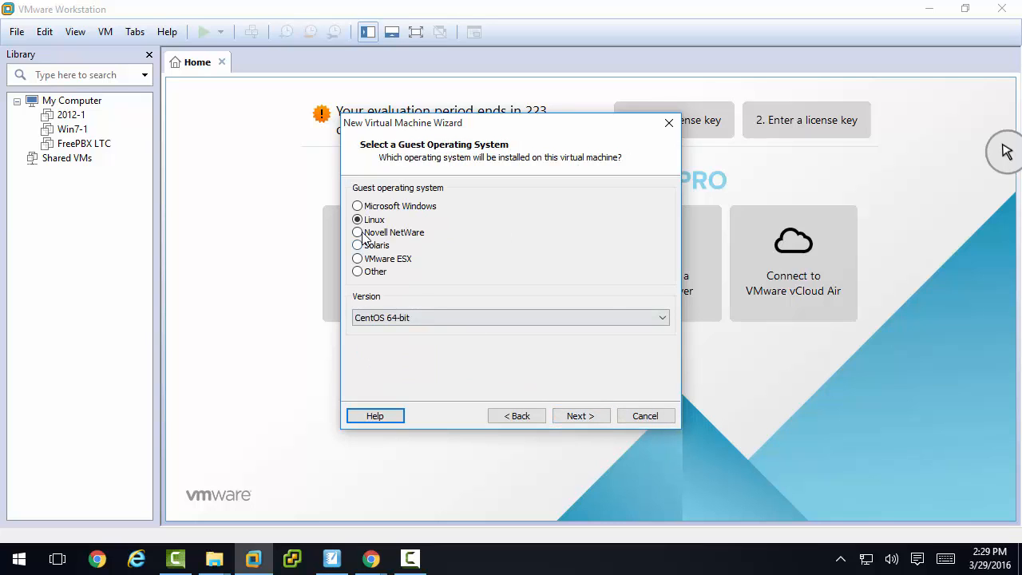
- Choose Linux with version CentOS 64-bit as the guest operating system
left_click(412, 317)
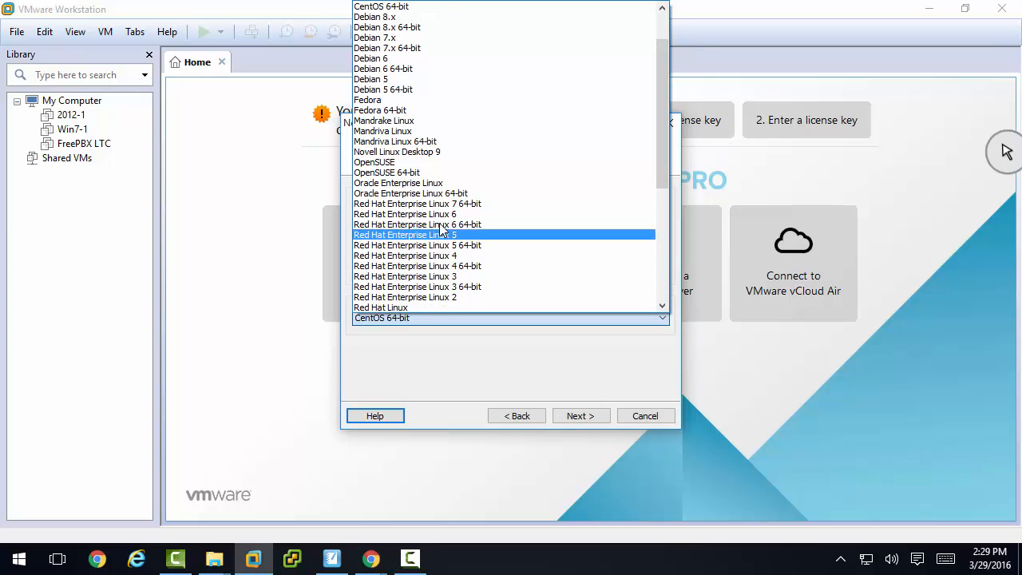
scroll(441, 231, "up", 2)
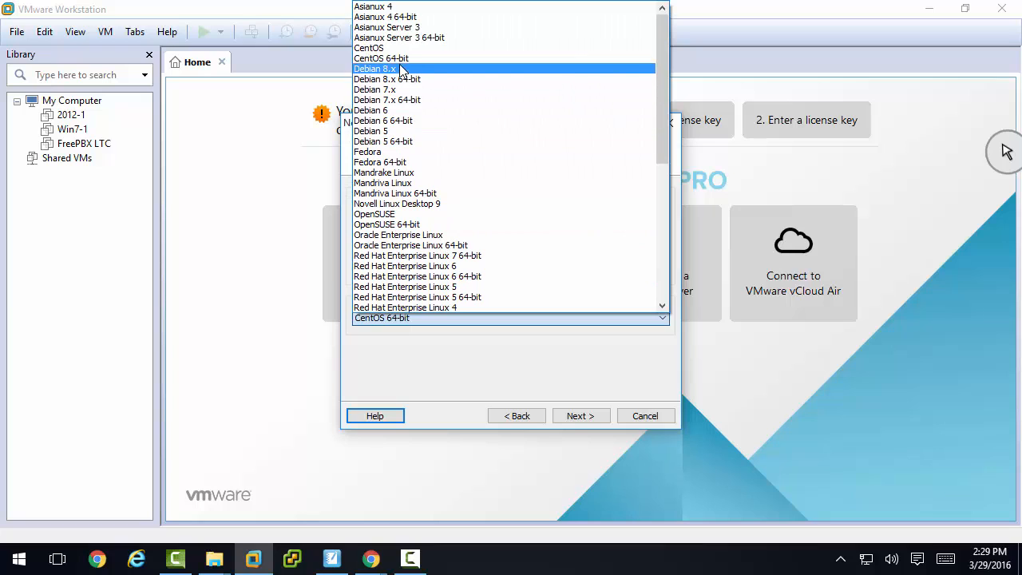
left_click(398, 61)
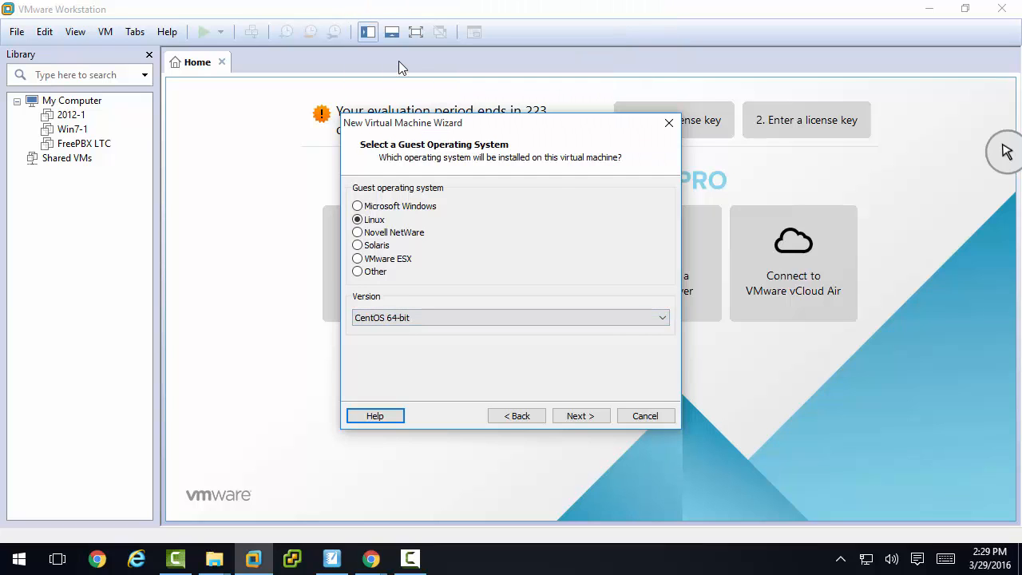
left_click(592, 421)
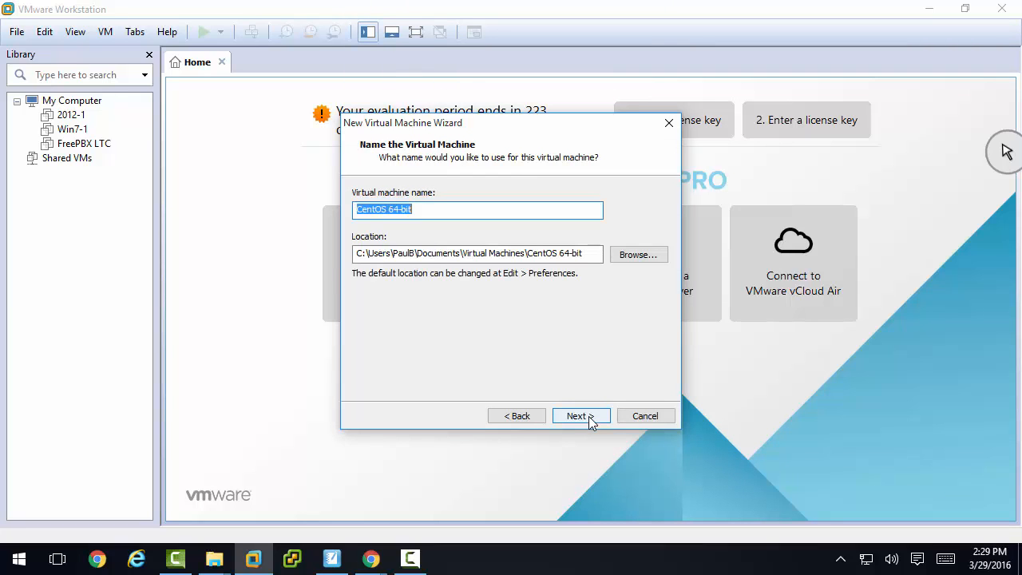
- Name the virtual machine FreePBX and store it in a new folder called FreePBX on the VMs (F:) drive
type("FreePBX")
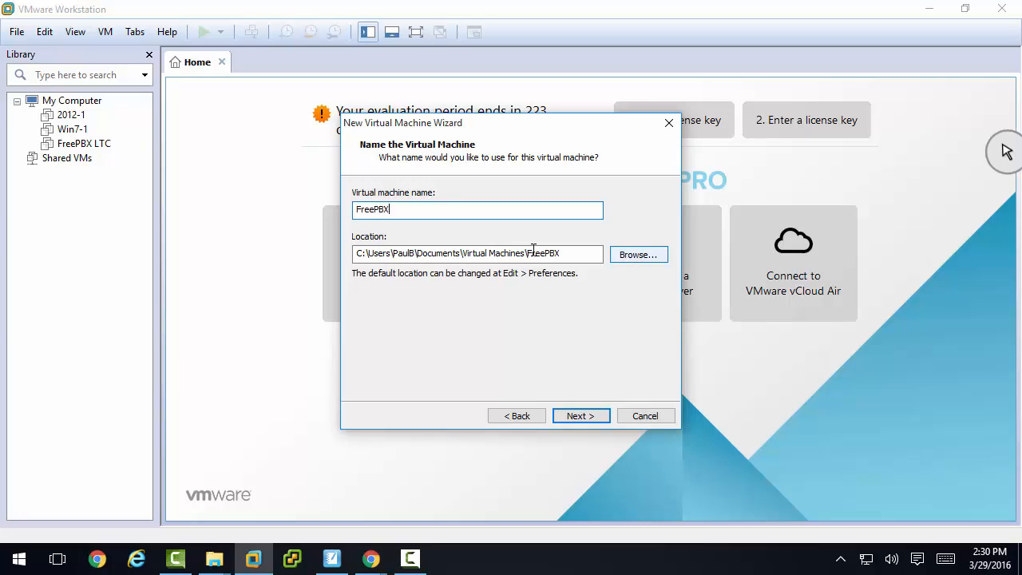
left_click(636, 255)
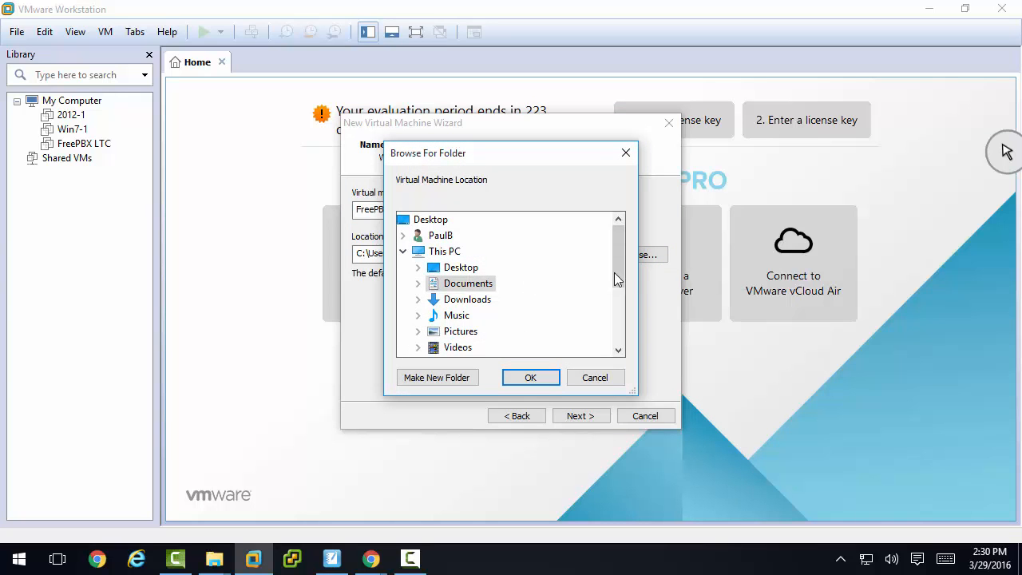
left_click_drag(612, 268, 612, 317)
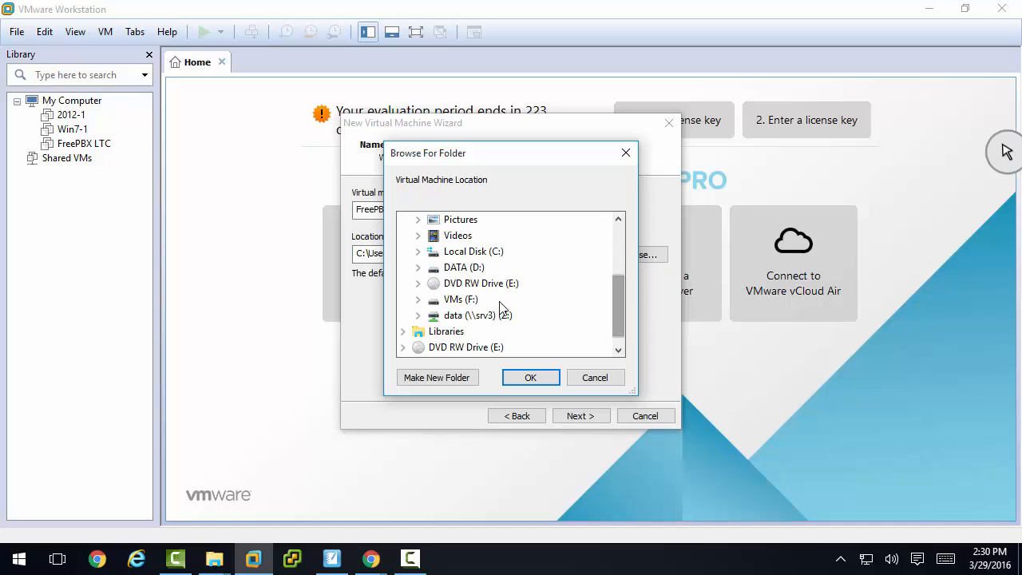
left_click(457, 299)
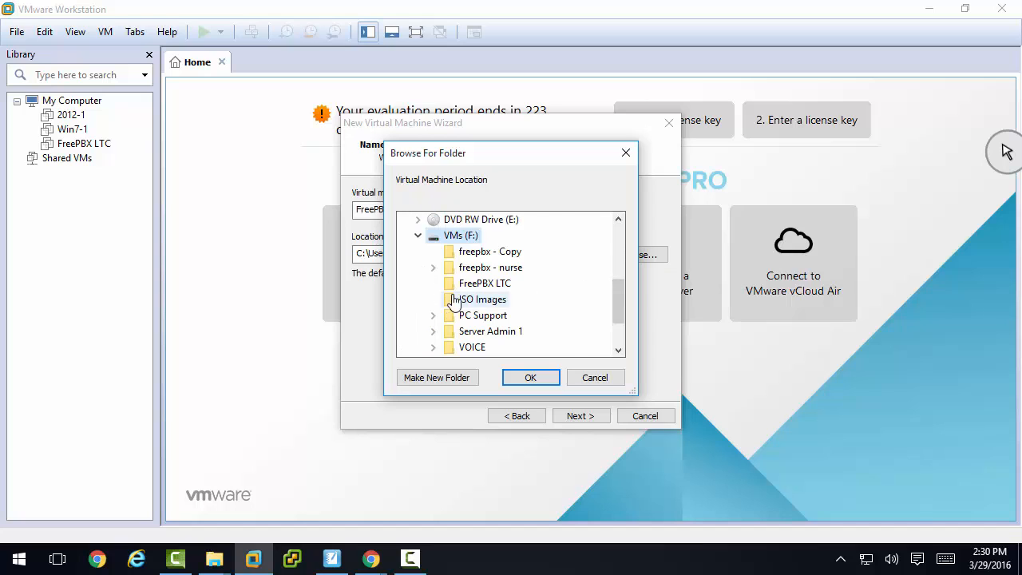
left_click(451, 380)
type("FreePBX")
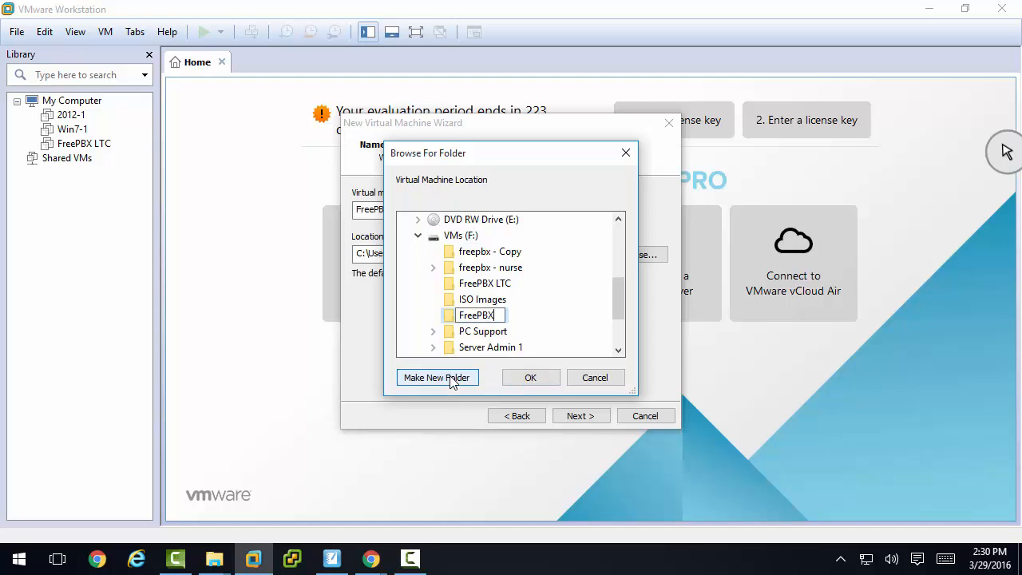
key("Return")
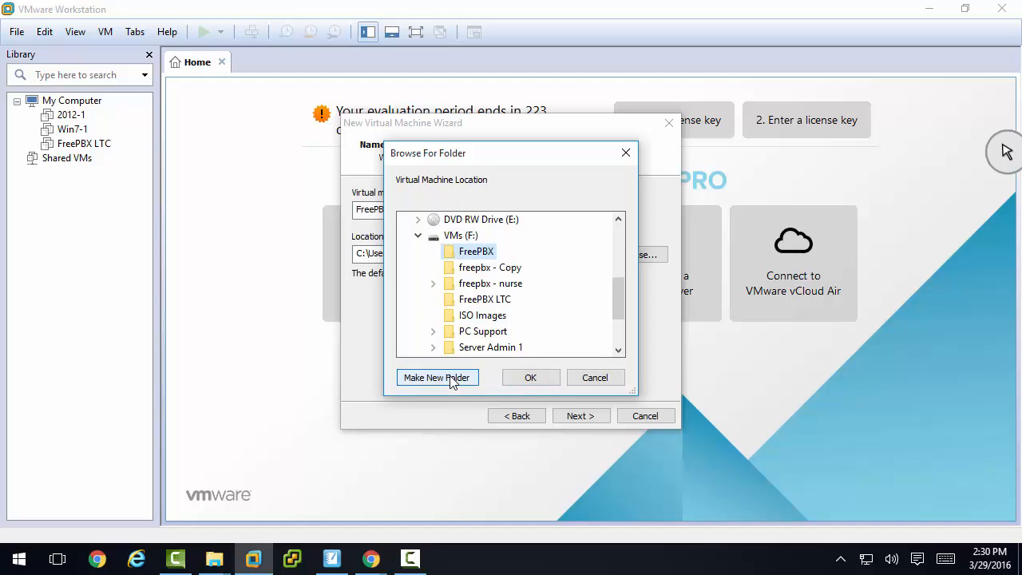
left_click(517, 376)
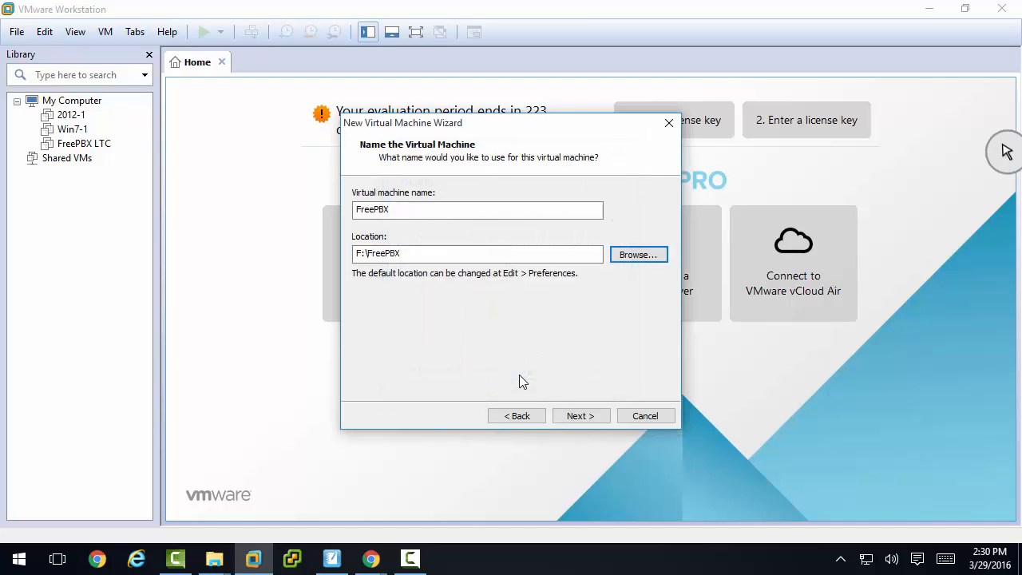
left_click(573, 417)
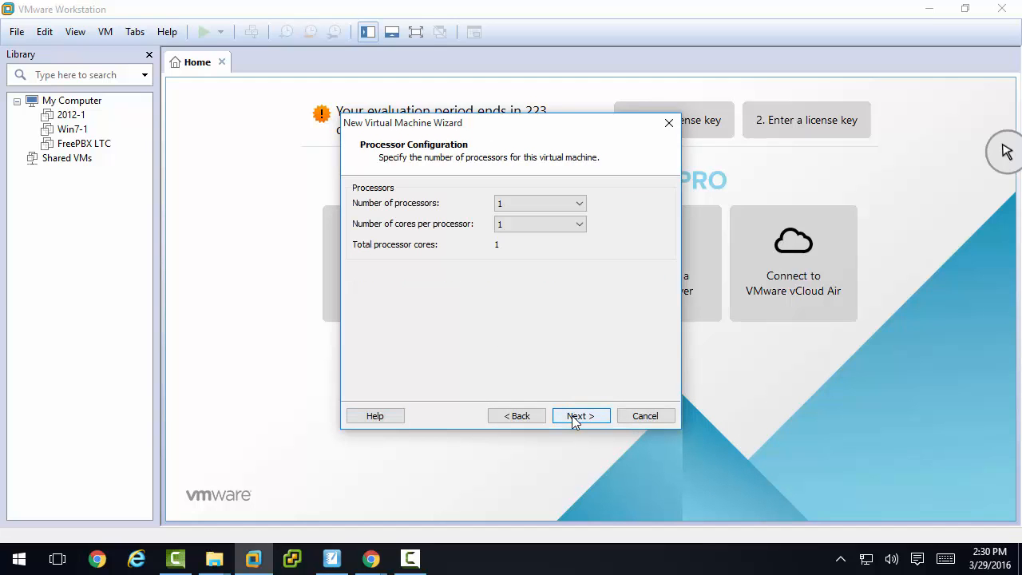
- Keep one processor with one core and set the virtual machine's memory to 2048 MB
left_click(573, 416)
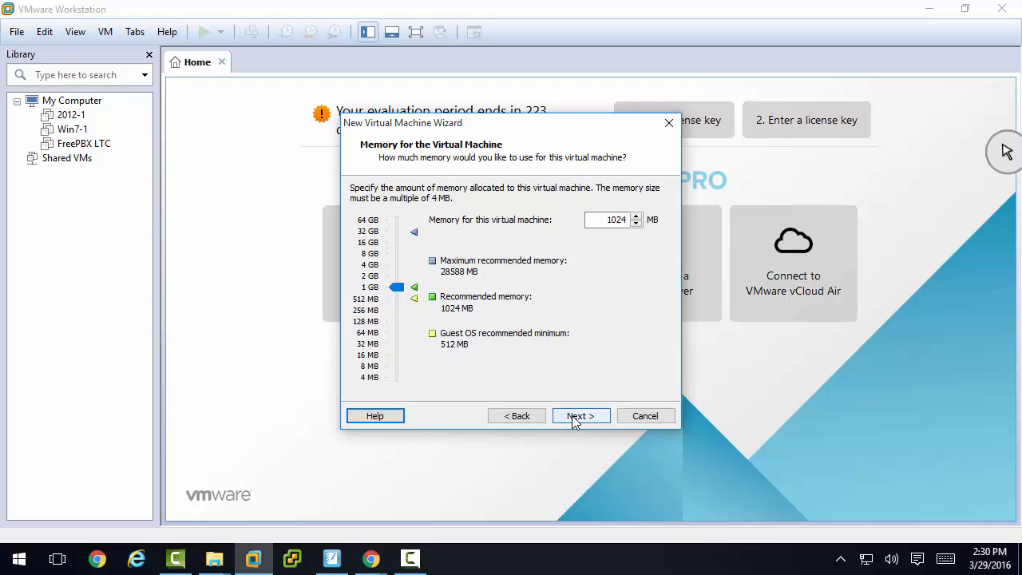
left_click(386, 277)
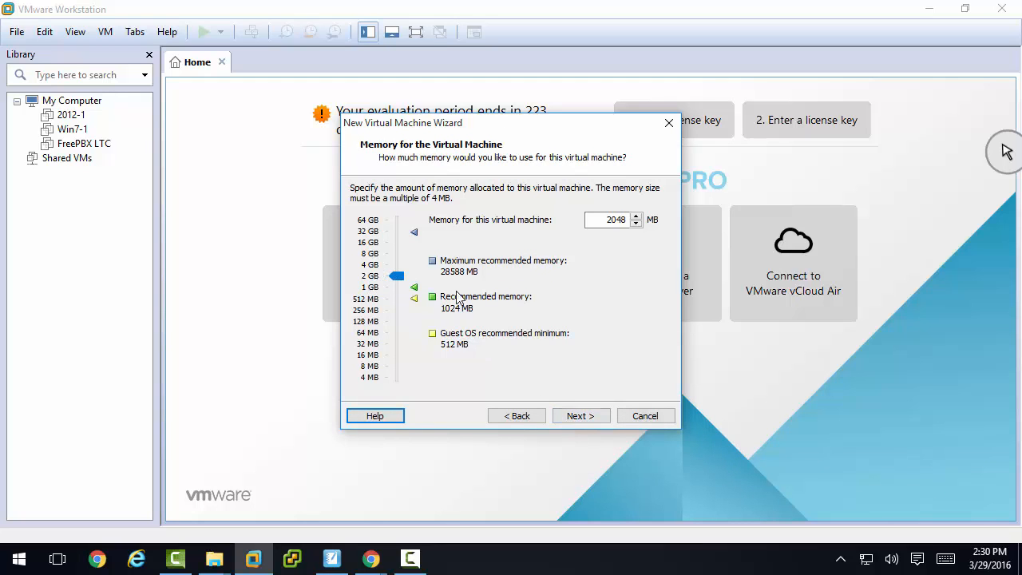
left_click(580, 416)
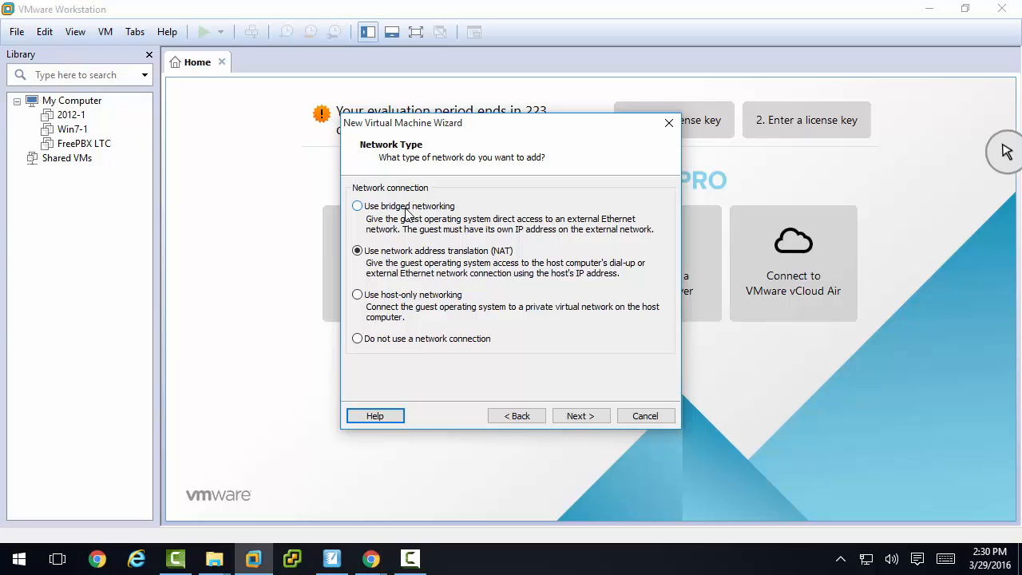
- Use bridged networking for the virtual machine and keep the recommended LSI Logic SCSI controller
left_click(357, 206)
left_click(578, 416)
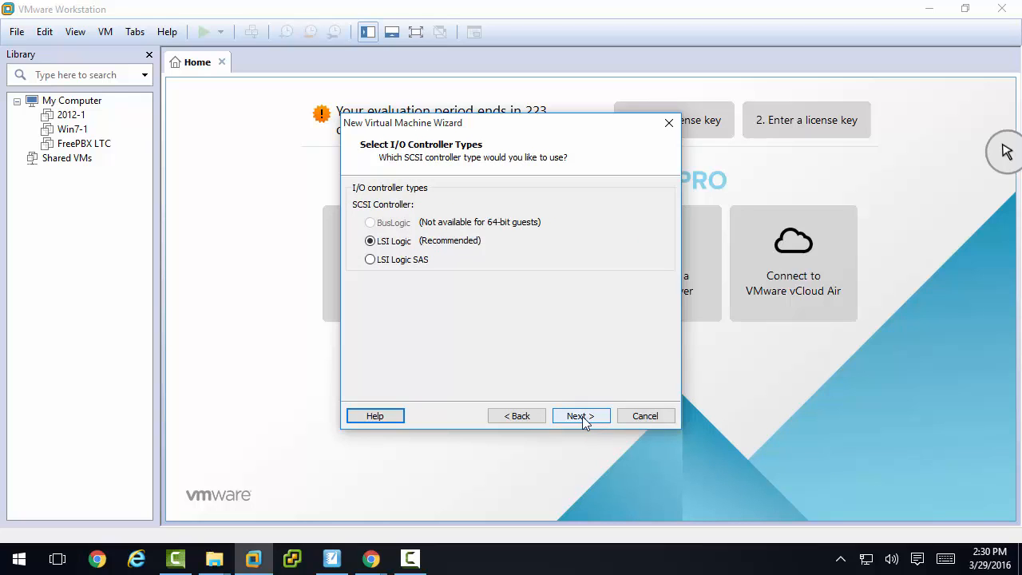
left_click(584, 419)
- Add a new 40 GB virtual disk stored as the single file FreePBX.vmdk, and finish creating the virtual machine
left_click(583, 420)
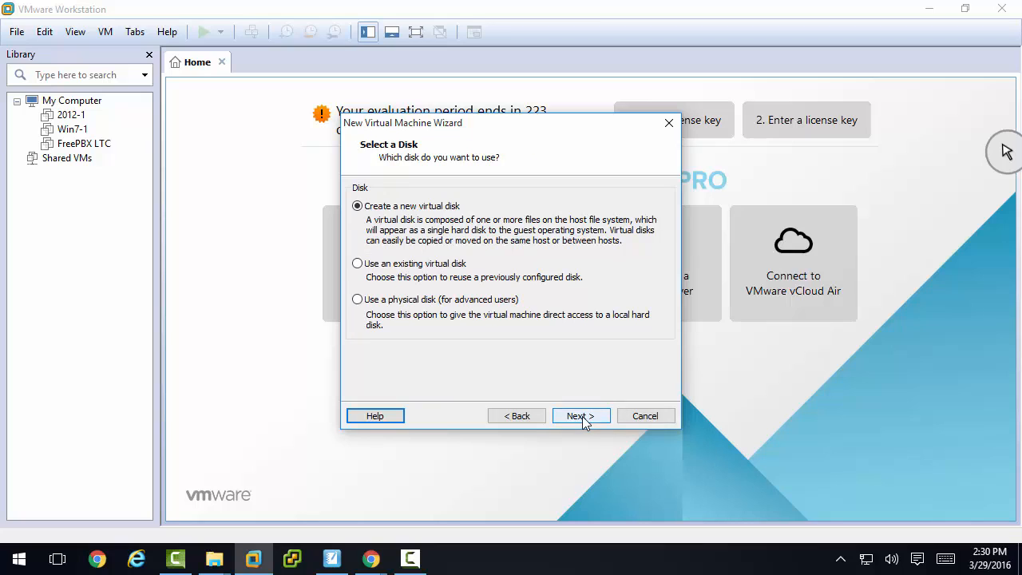
left_click(583, 418)
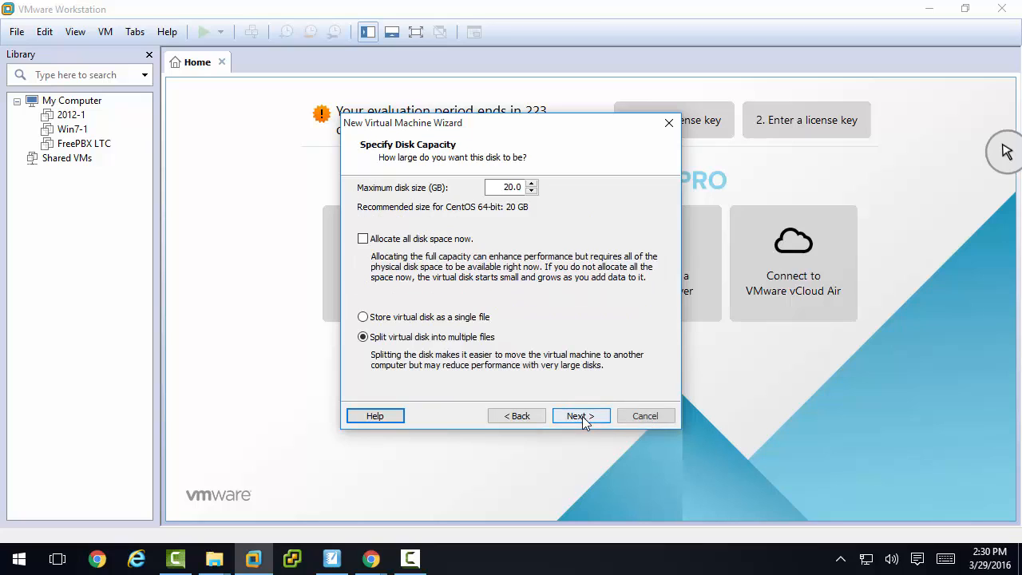
double_click(506, 188)
type("40")
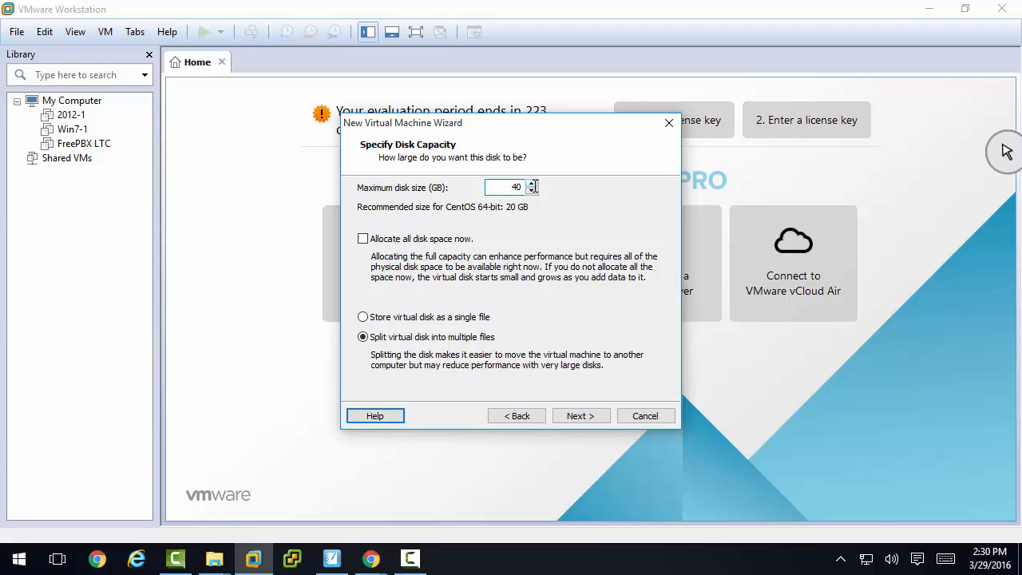
left_click(364, 318)
left_click(580, 417)
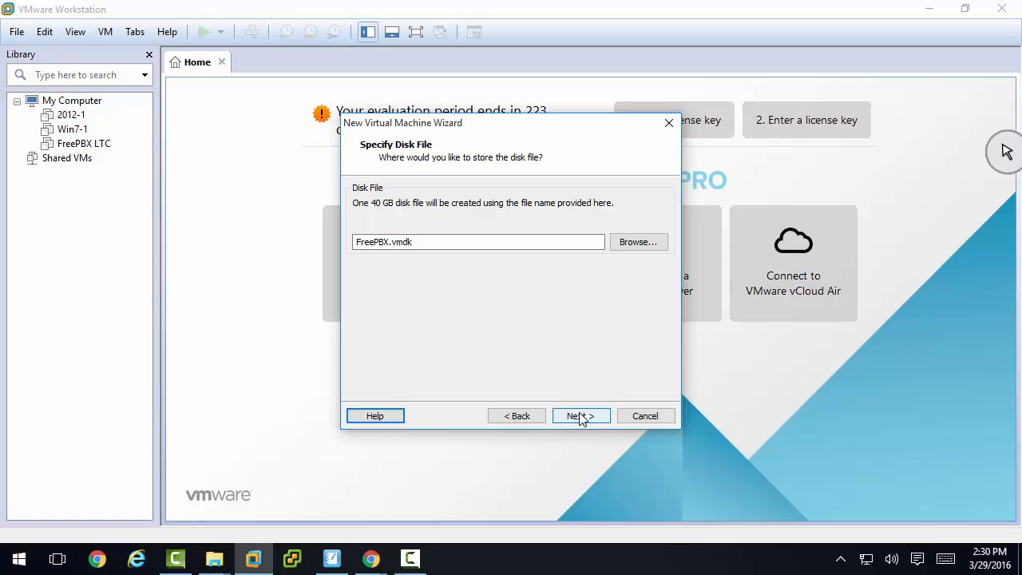
left_click(581, 416)
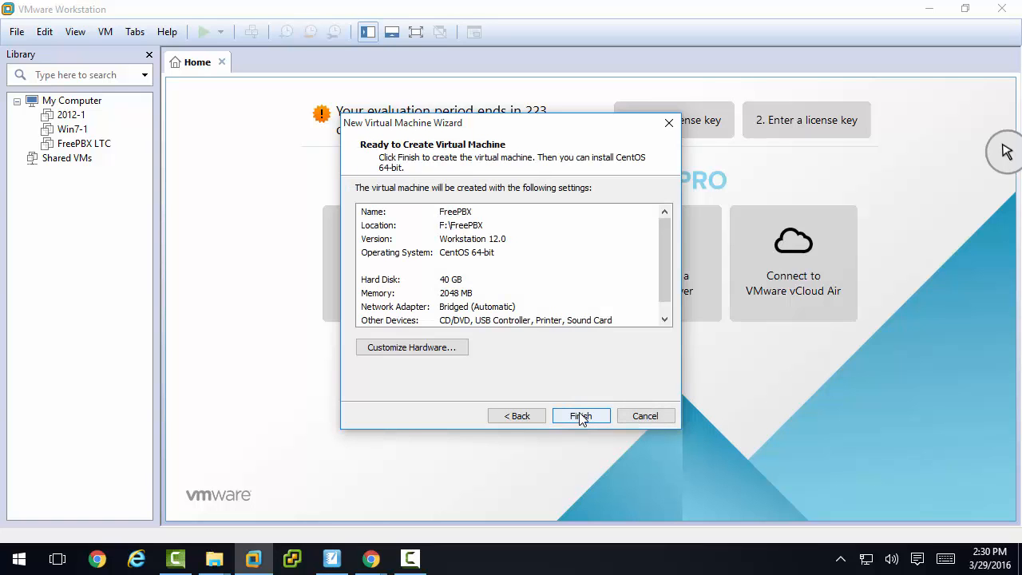
left_click(580, 416)
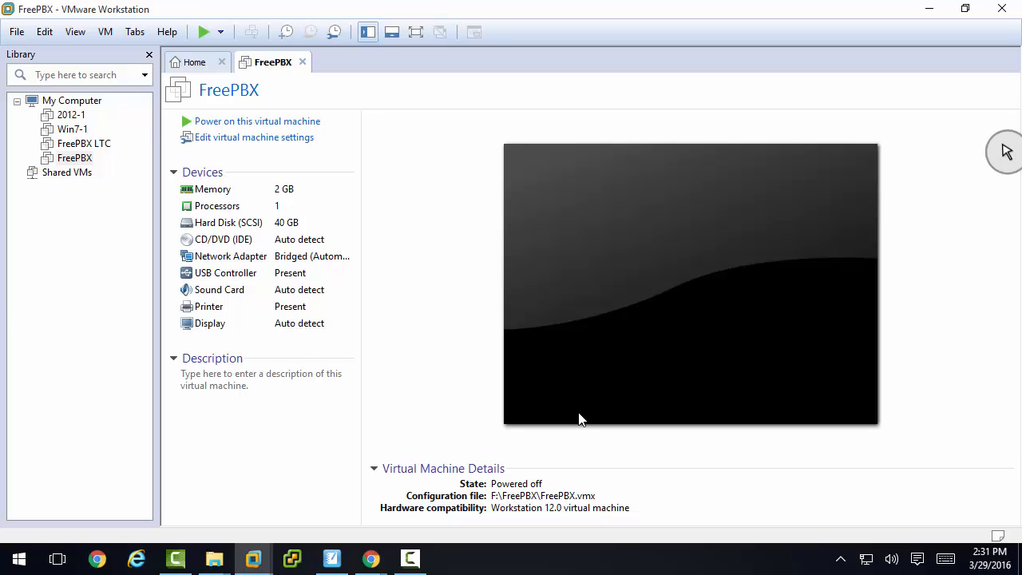
- Set the virtual machine's CD/DVD drive to use the ISO image FreePBX-64bit-10.13.66.iso from the ISO Images folder
left_click(229, 244)
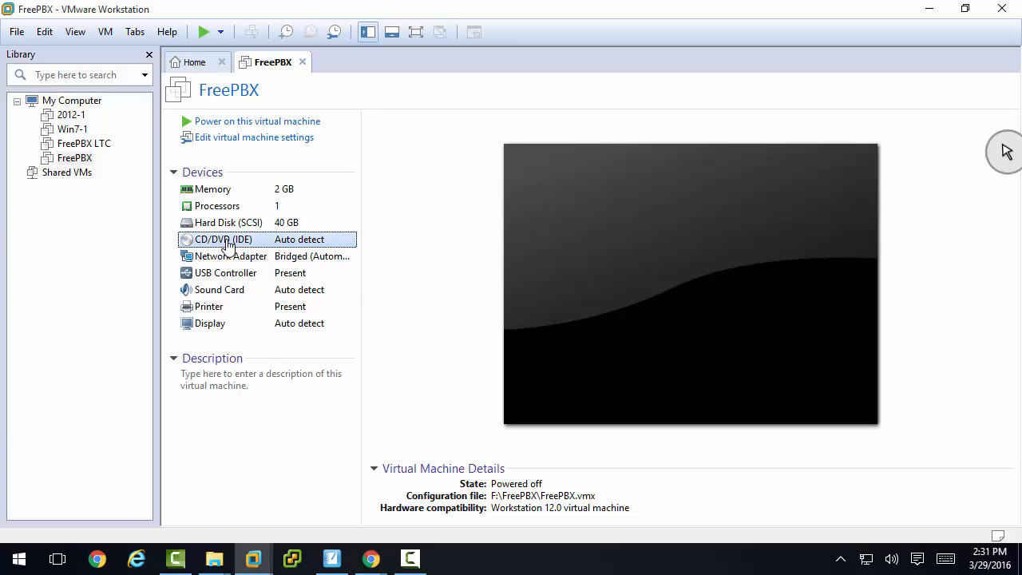
double_click(229, 245)
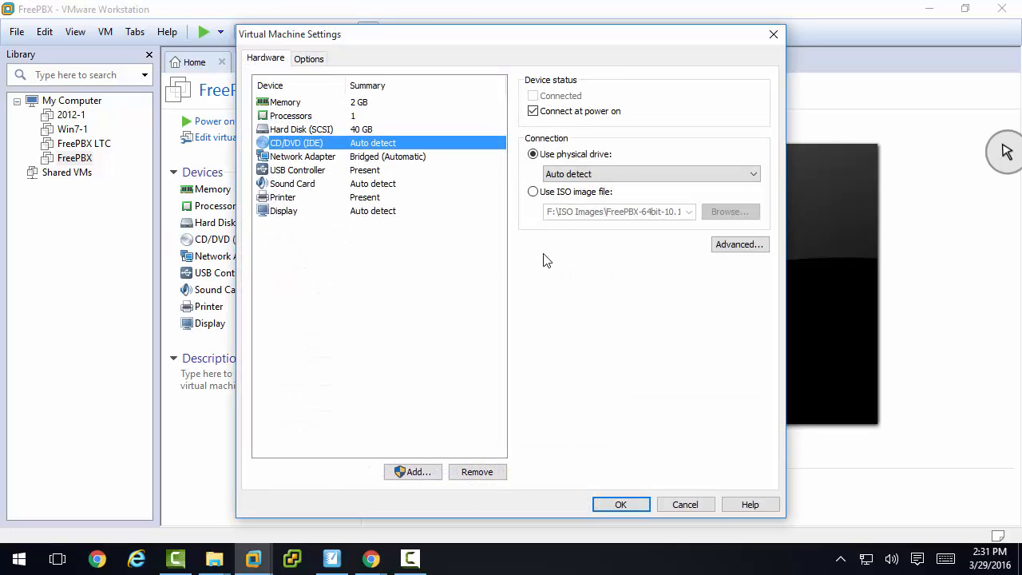
left_click(534, 194)
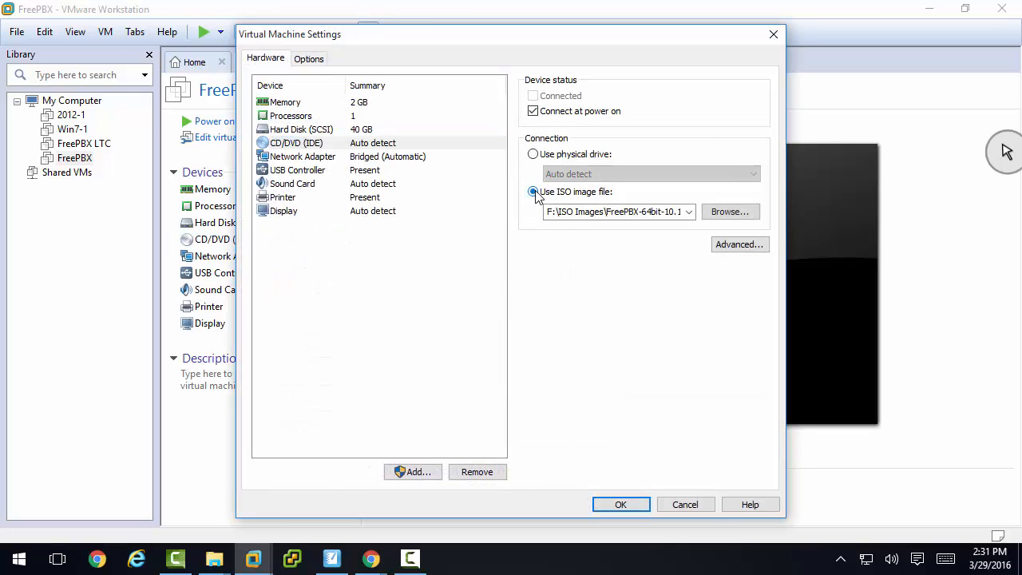
left_click(728, 214)
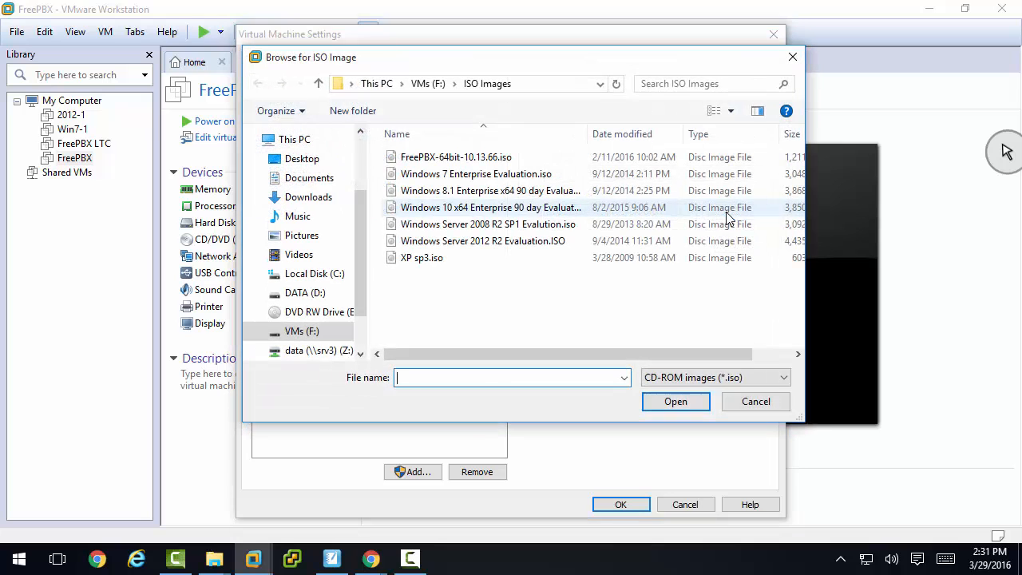
left_click(451, 156)
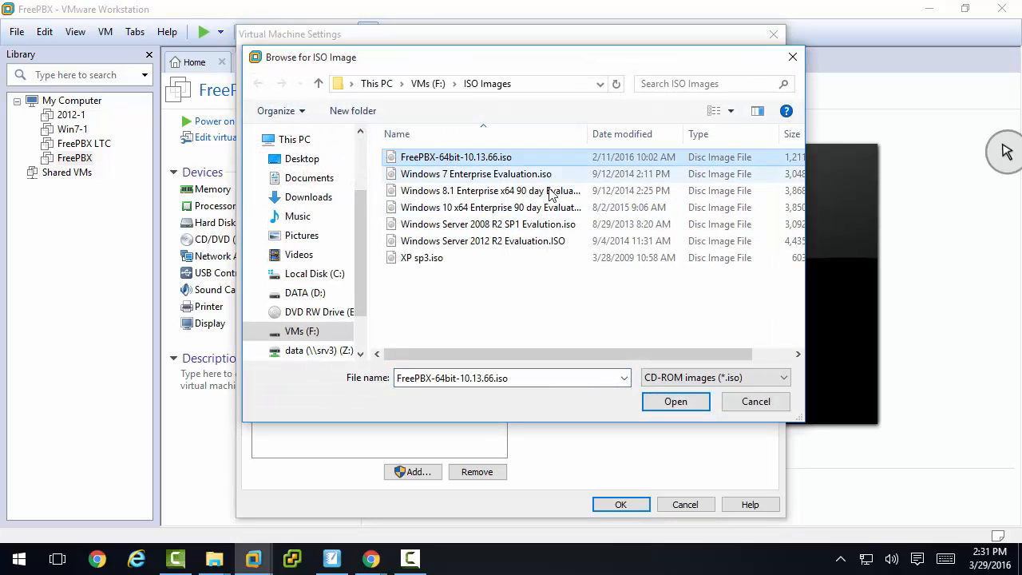
left_click(672, 403)
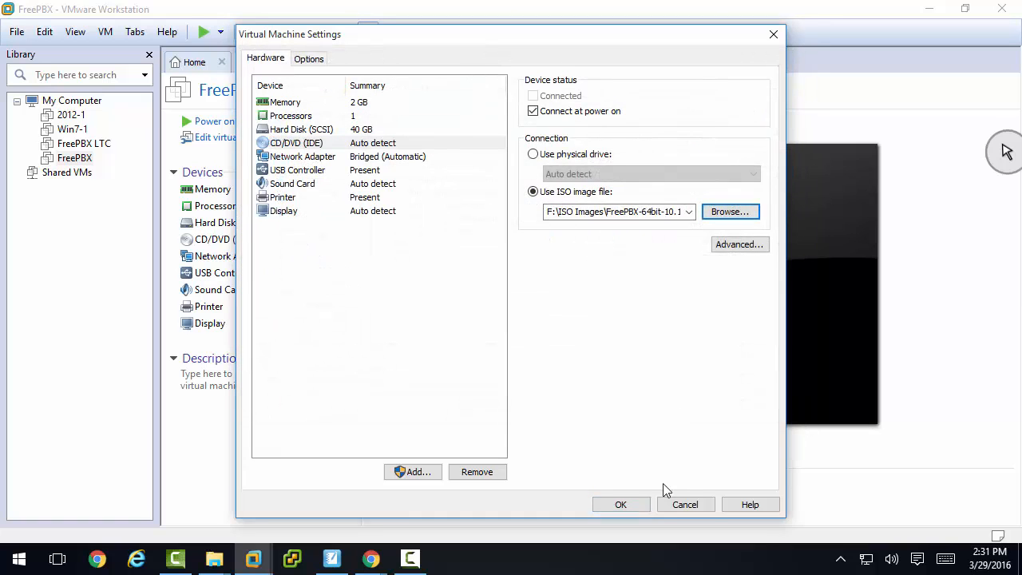
left_click(621, 505)
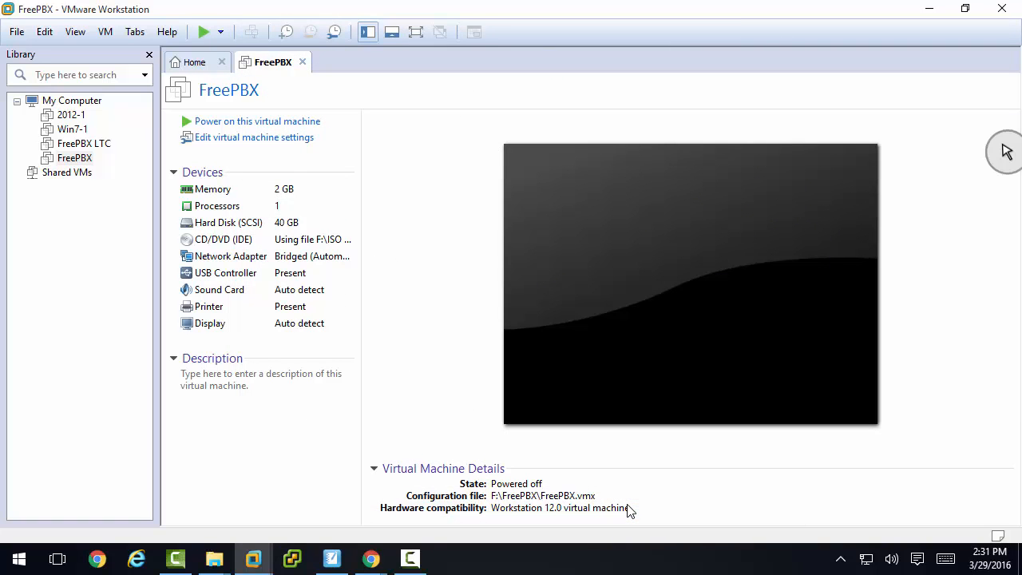
- Power on the FreePBX virtual machine and start the Full Install of FreePBX 10.13.66 with Asterisk 13
left_click(245, 123)
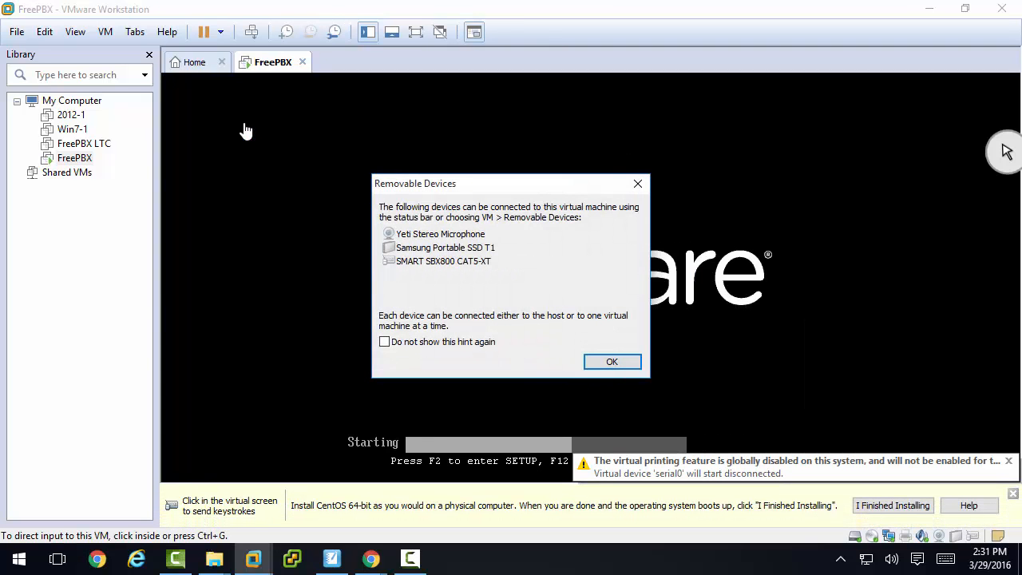
left_click(610, 363)
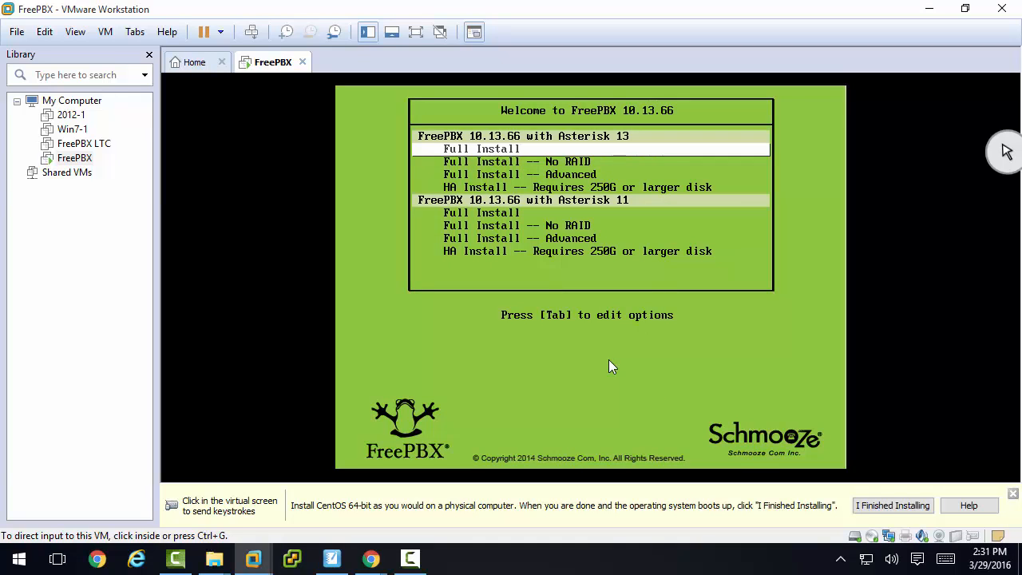
left_click(611, 368)
key("Return")
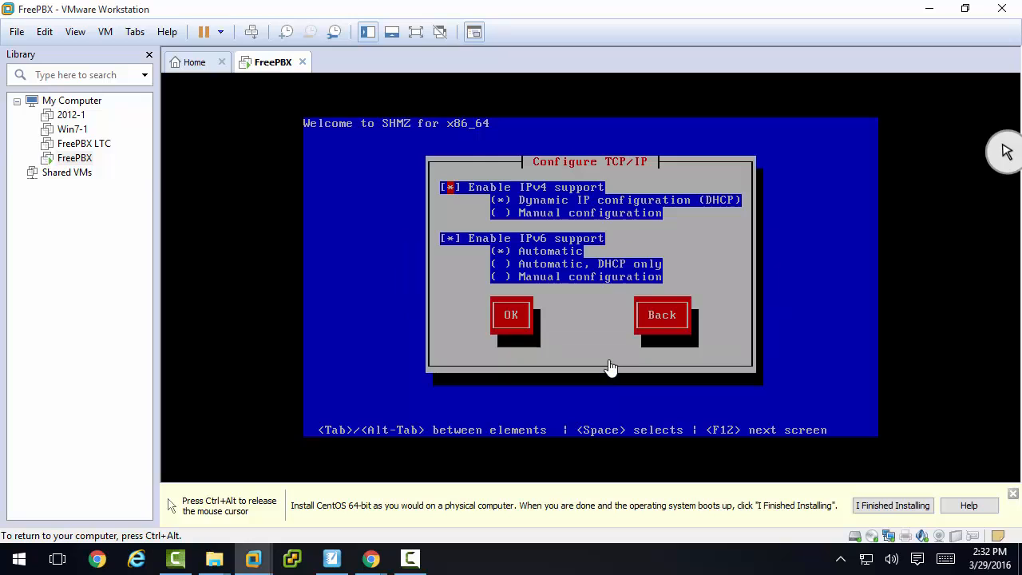
- Set IPv4 to manual configuration, disable IPv6 support, and proceed to the manual TCP/IP settings
key("Tab")
key("Down")
key("Tab")
key("space")
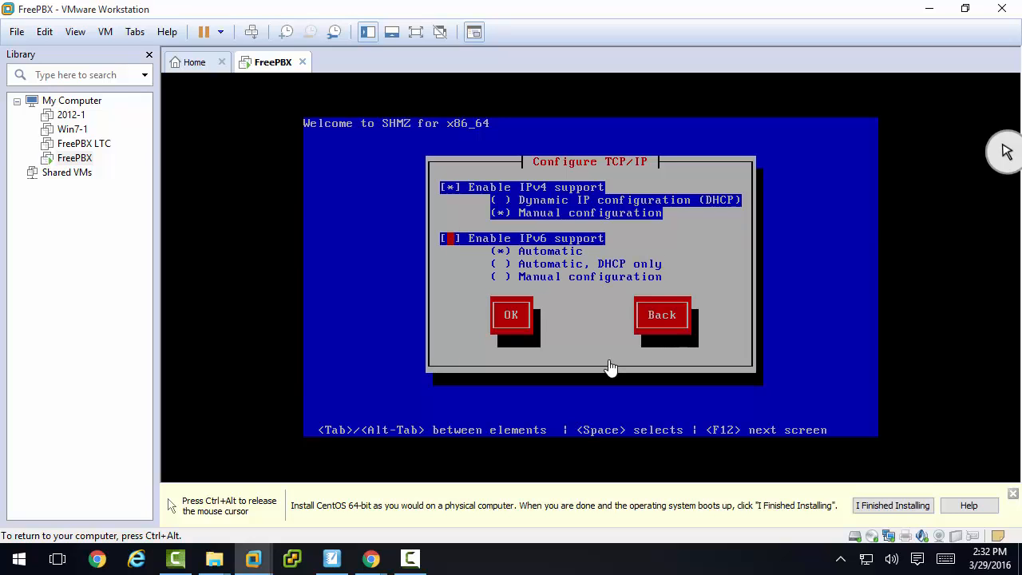
key("Tab")
key("Return")
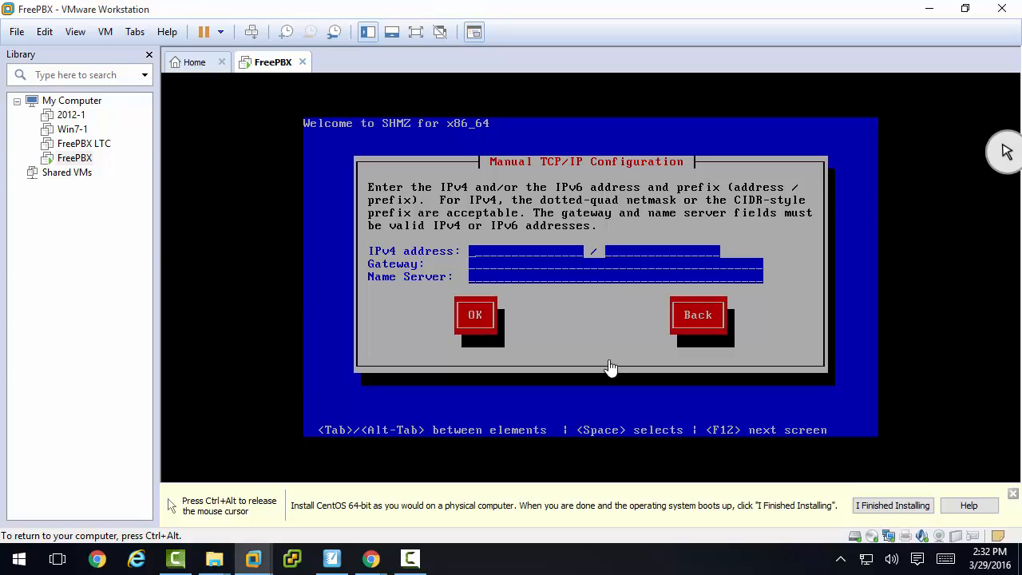
- Set the IPv4 address to 172.16.167.55 with netmask 255.255.240.0
type("172.16.167.55")
type("255.")
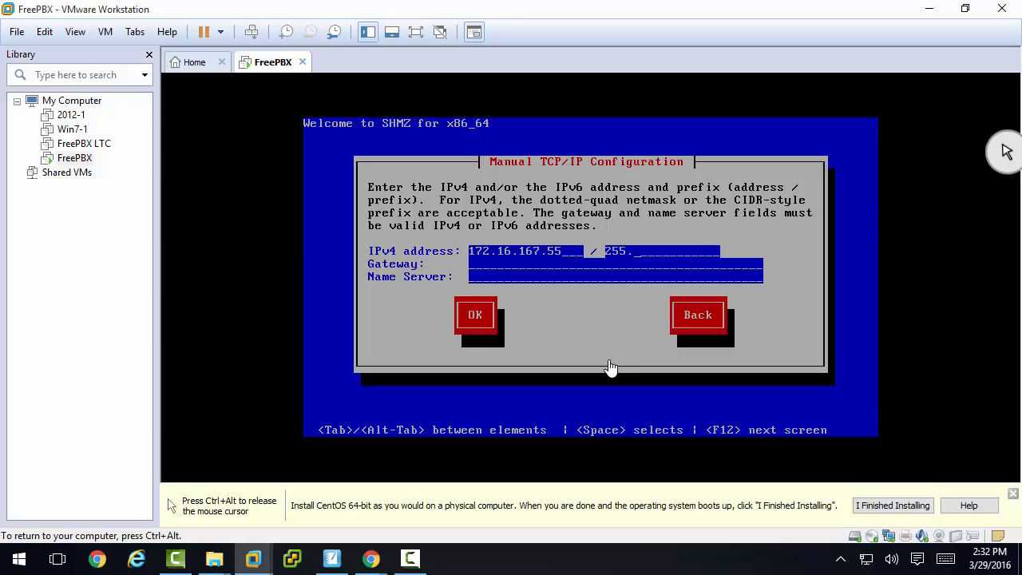
type("255.240.0172.16")
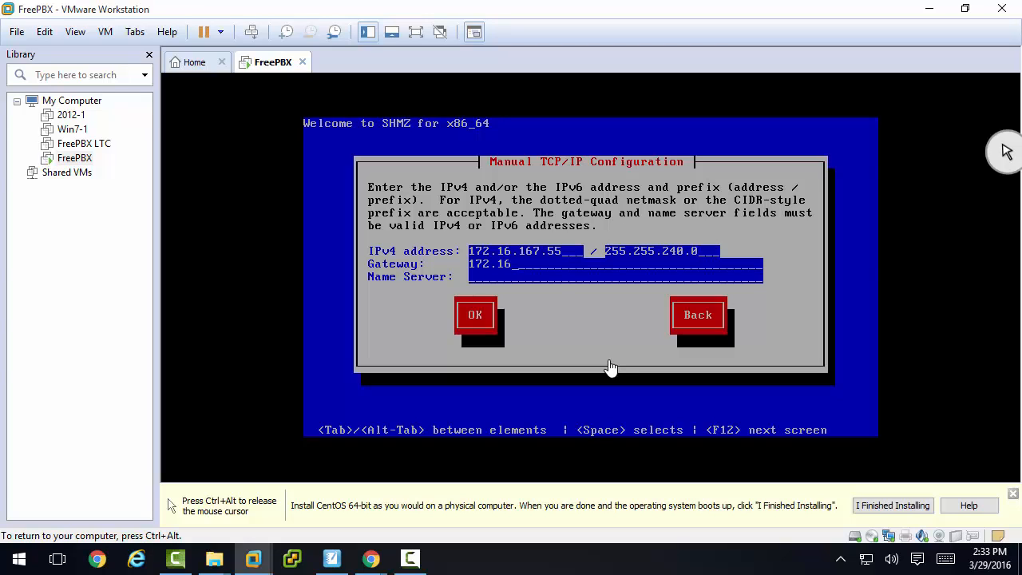
type(".160.1")
- Set the gateway to 172.16.160.1 and the name server to 172.16.160.102, and accept the TCP/IP configuration
type("172.16.")
type("160.102")
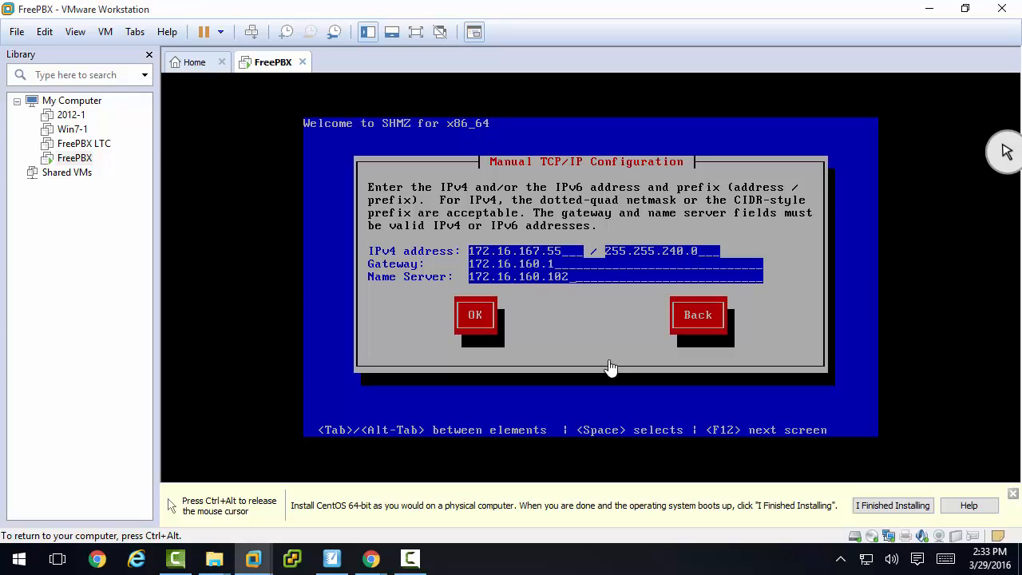
key("Tab")
key("Return")
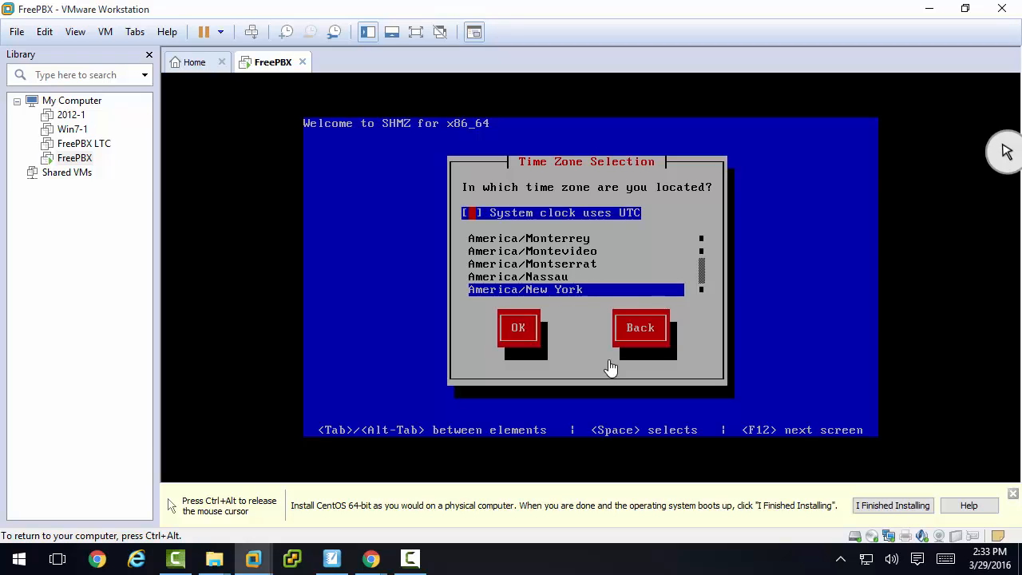
- Choose America/Chicago as the time zone, leaving the system clock off UTC, and continue the installation
key("Tab")
key("Up")
key("Up")
key("Up")
key("Up")
key("Up")
key("Up")
key("Up")
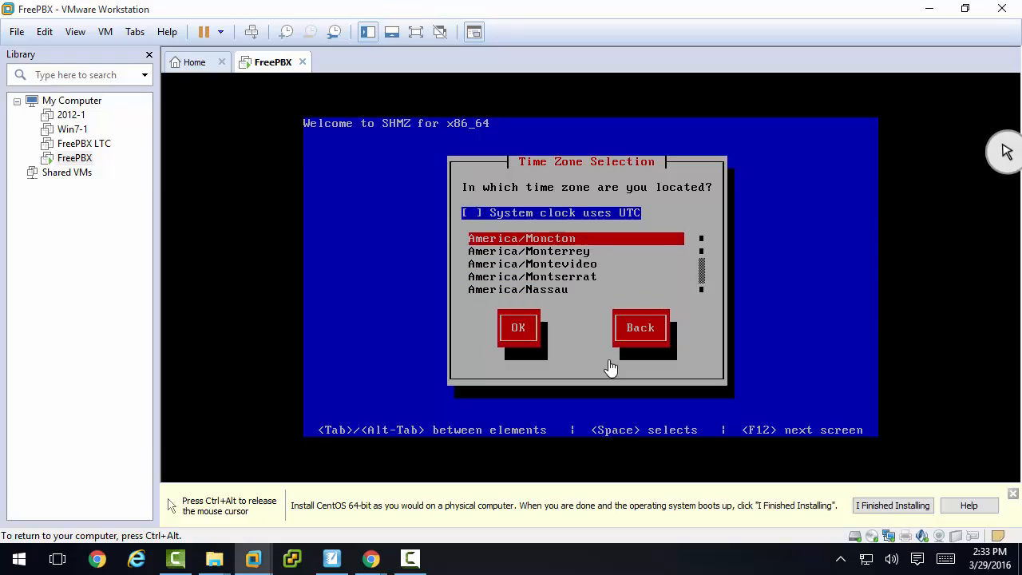
key("Up")
key("Up")
key("Up")
key("Up")
key("Up")
key("Up")
key("Up")
key("Up")
key("Up")
key("Up")
key("Up")
key("Up")
key("Up")
key("Up")
key("Up")
key("Up")
key("Up")
key("Up")
key("Up")
key("Up")
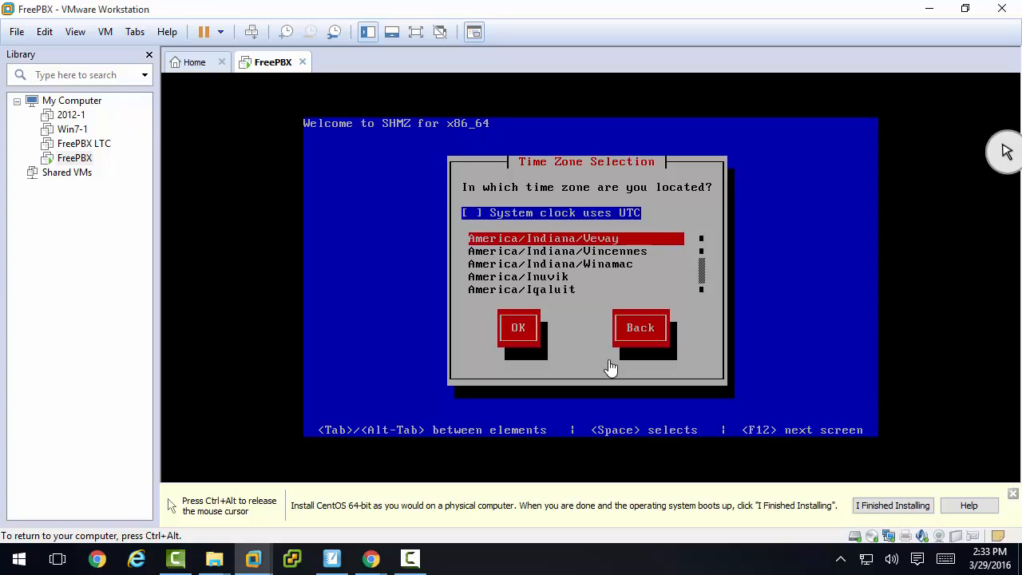
key("Up")
key("Up")
key("Up")
key("Up")
key("Up")
key("Up")
key("Up")
key("Up")
key("Up")
key("Up")
key("Up")
key("Up")
key("Up")
key("Up")
key("Up")
key("Up")
key("Up")
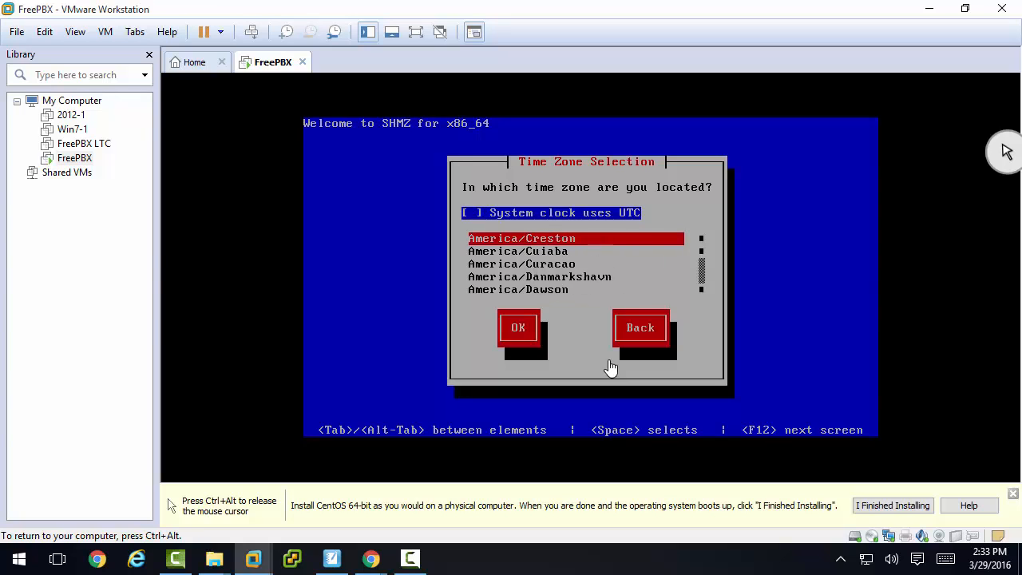
key("Up")
key("Up")
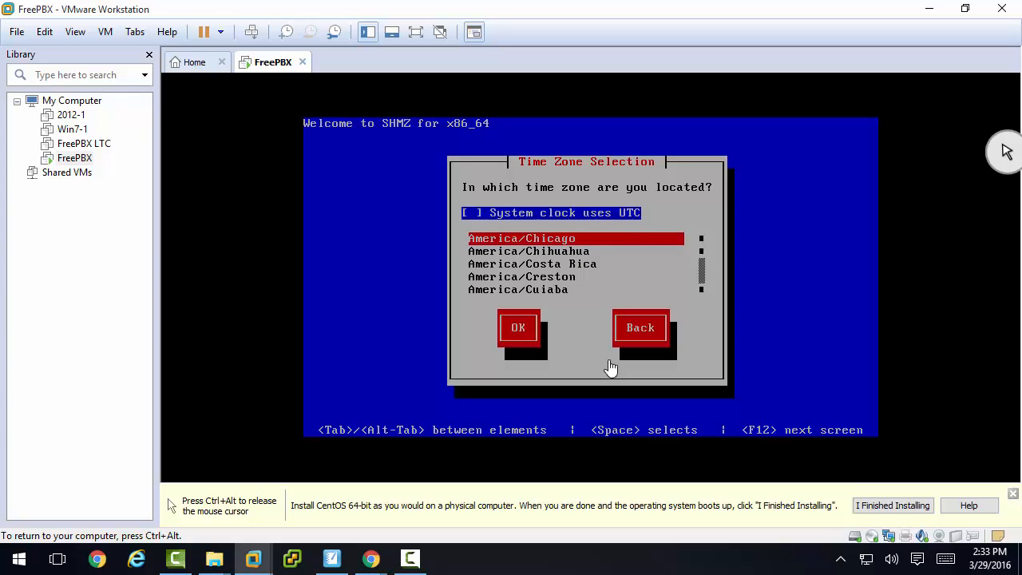
key("Tab")
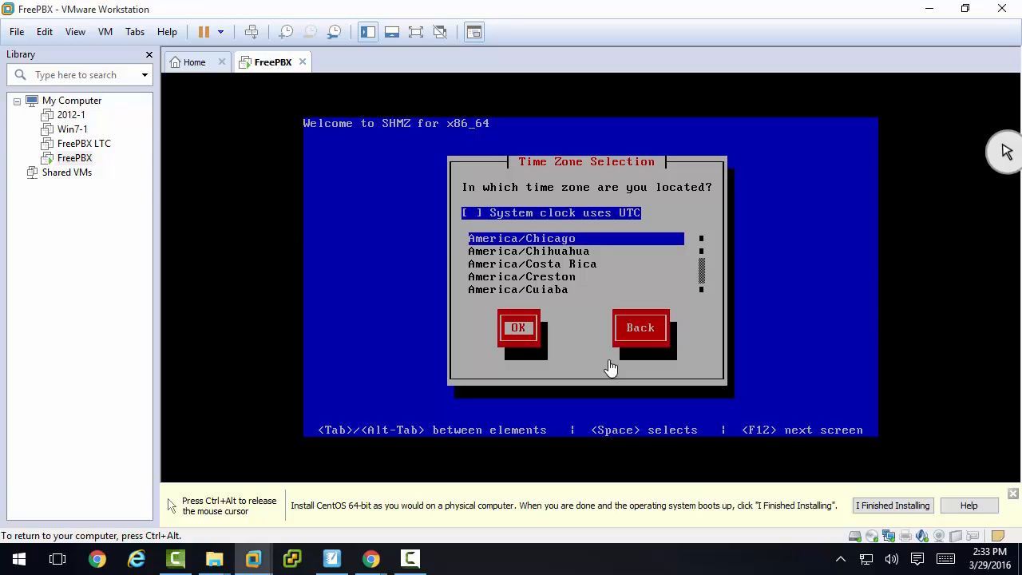
key("Return")
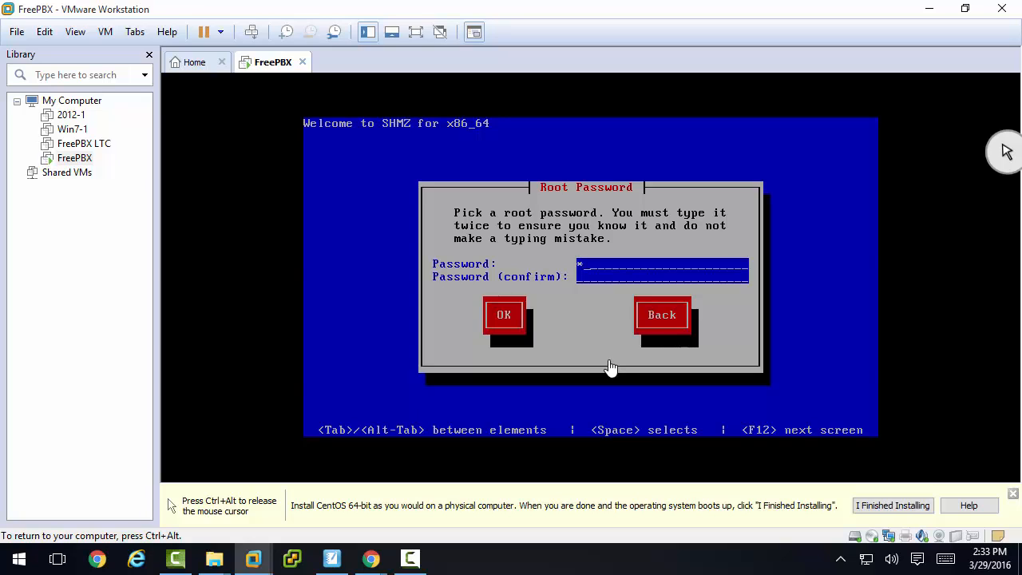
- Enter and confirm the root password, and choose to use it anyway despite its weakness
type("a")
type("aaa")
key("Tab")
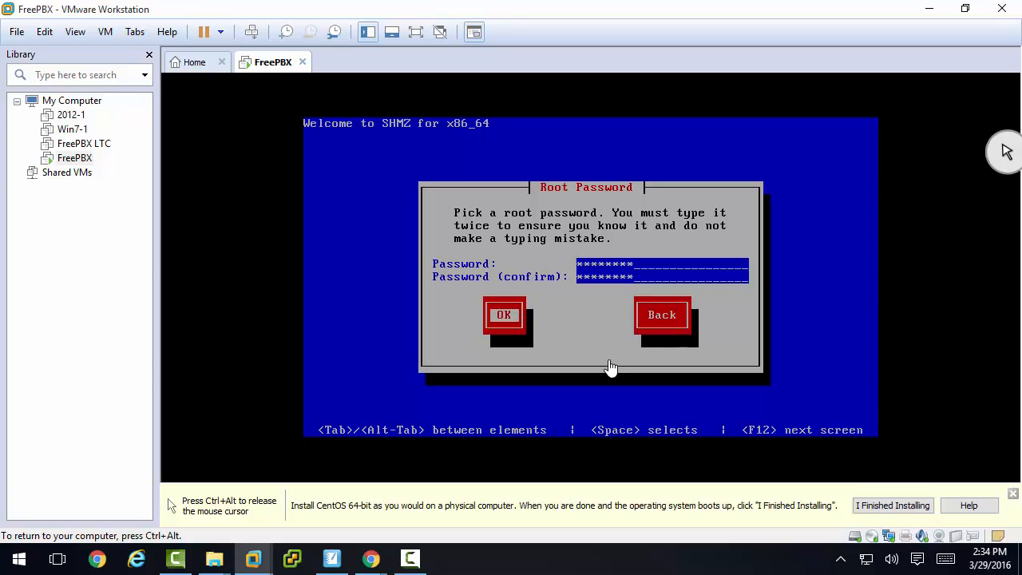
key("Return")
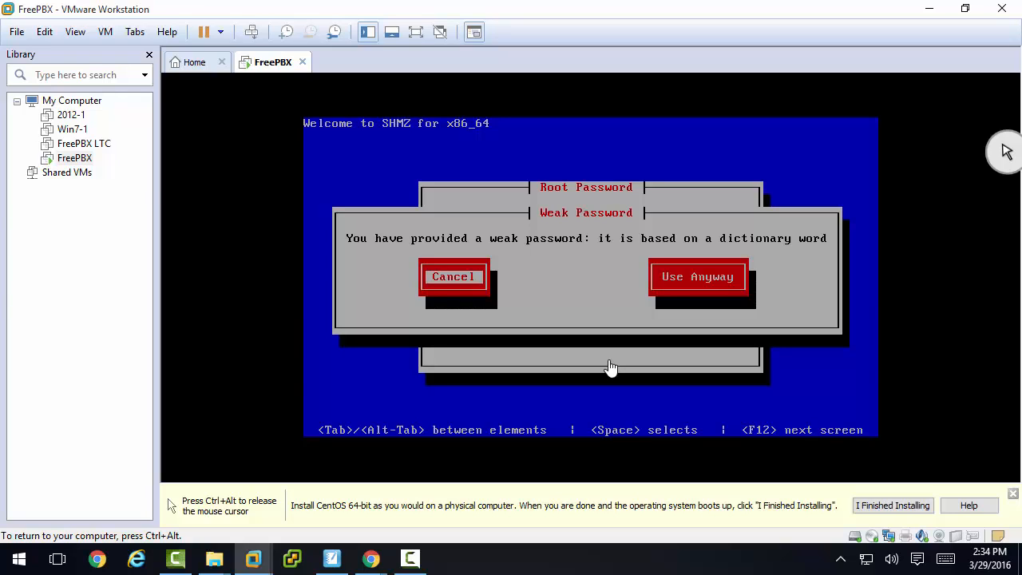
key("Tab")
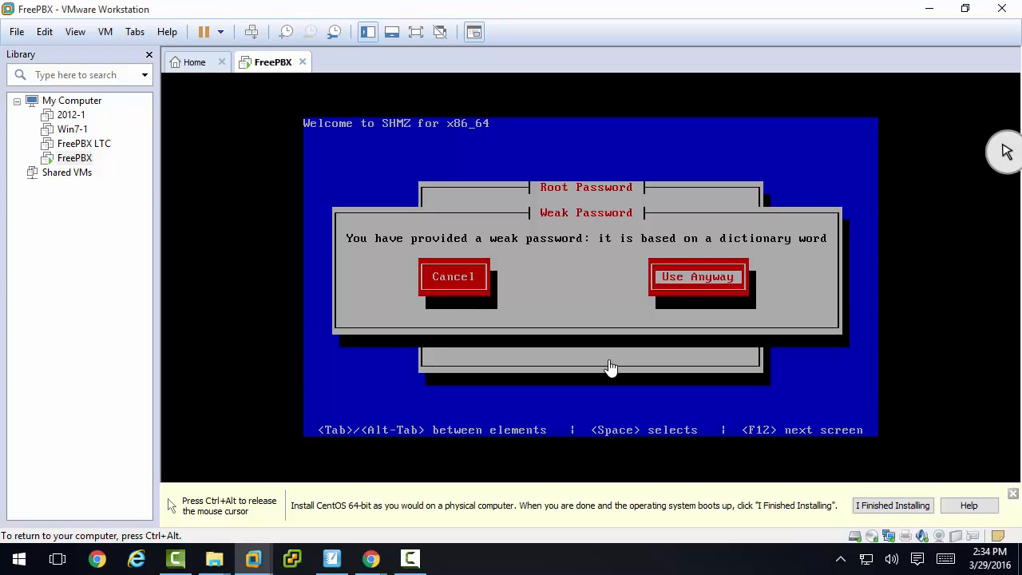
key("Return")
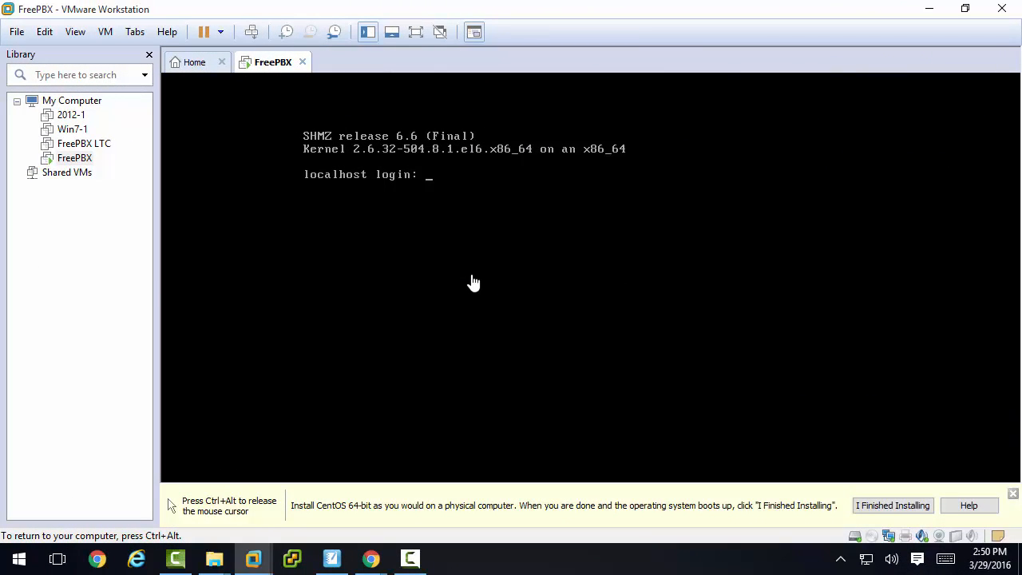
- Log in to the installed FreePBX system as root with the root password
type("root")
key("Return")
key("Return")
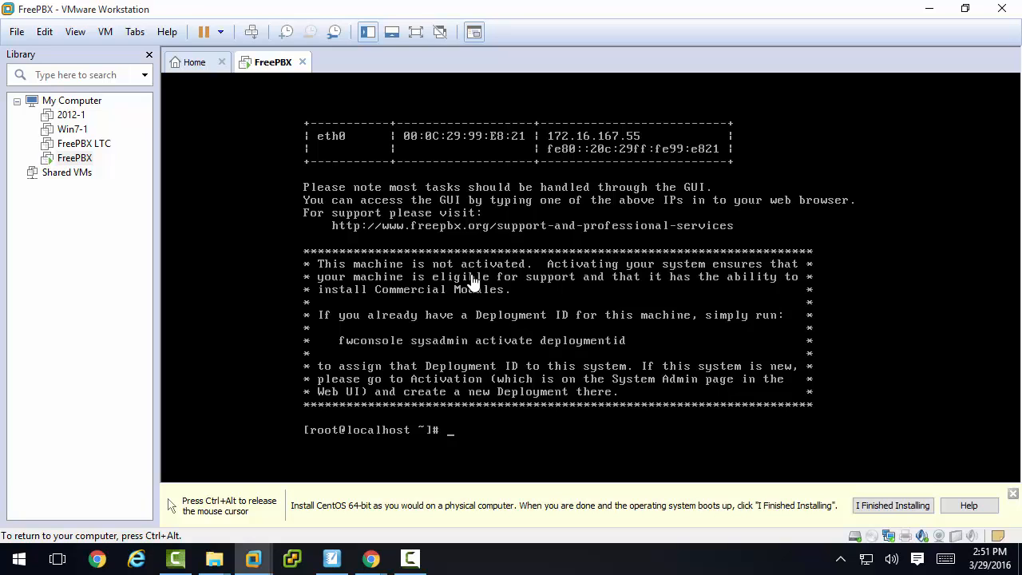
- Start the VMware Tools installation for the FreePBX virtual machine and return input to its console
key("ctrl+alt")
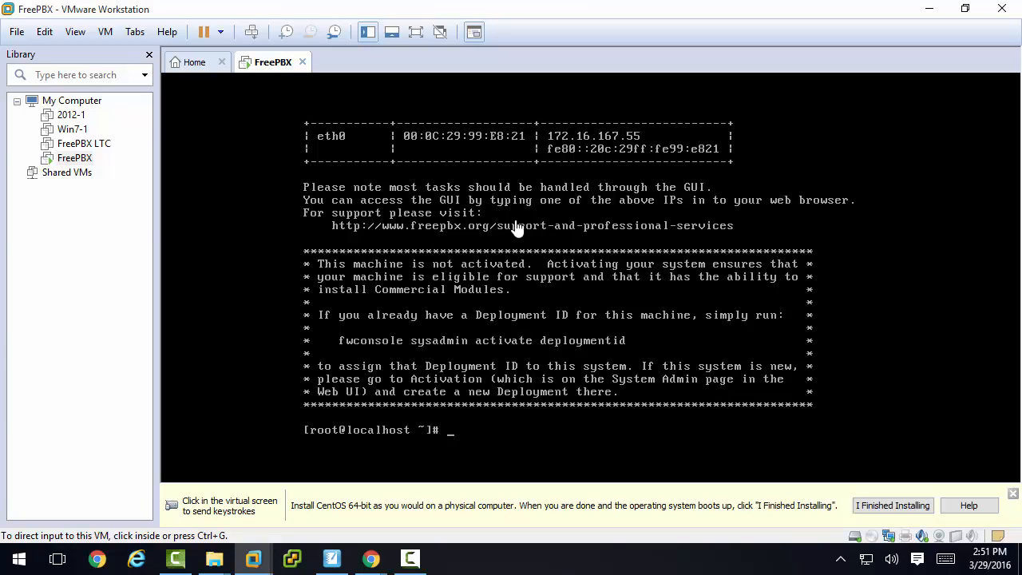
left_click(107, 33)
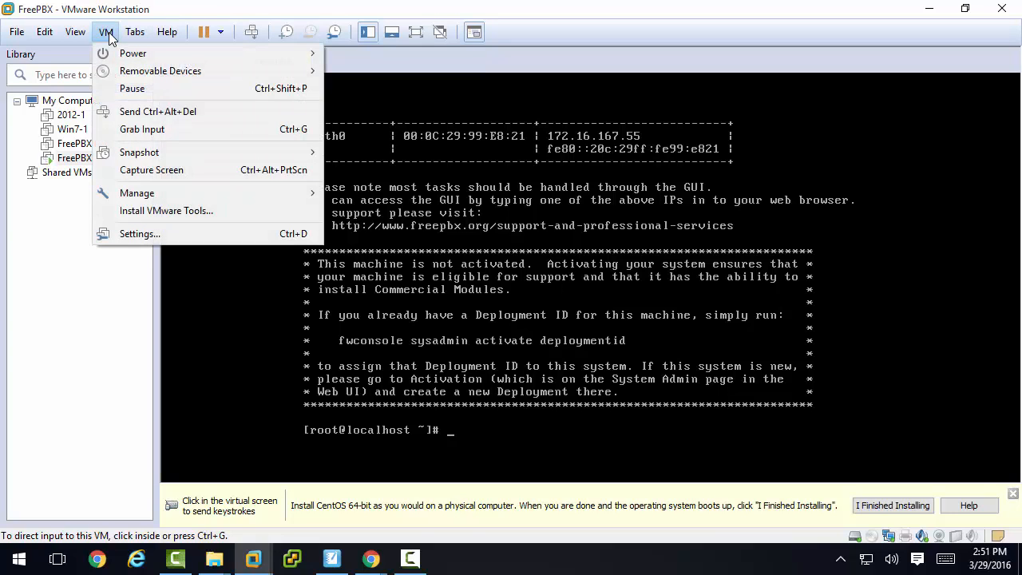
left_click(131, 211)
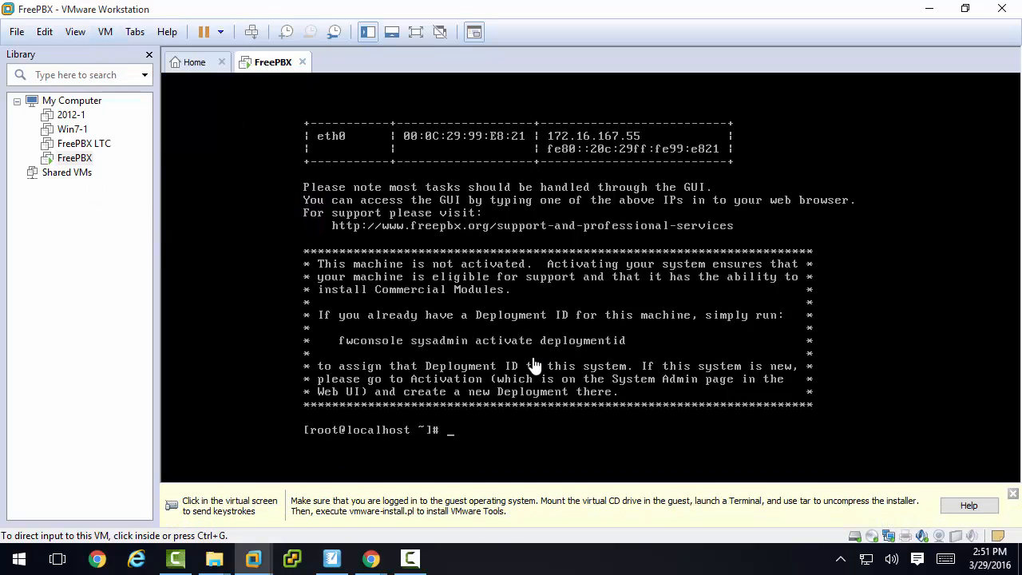
left_click(542, 433)
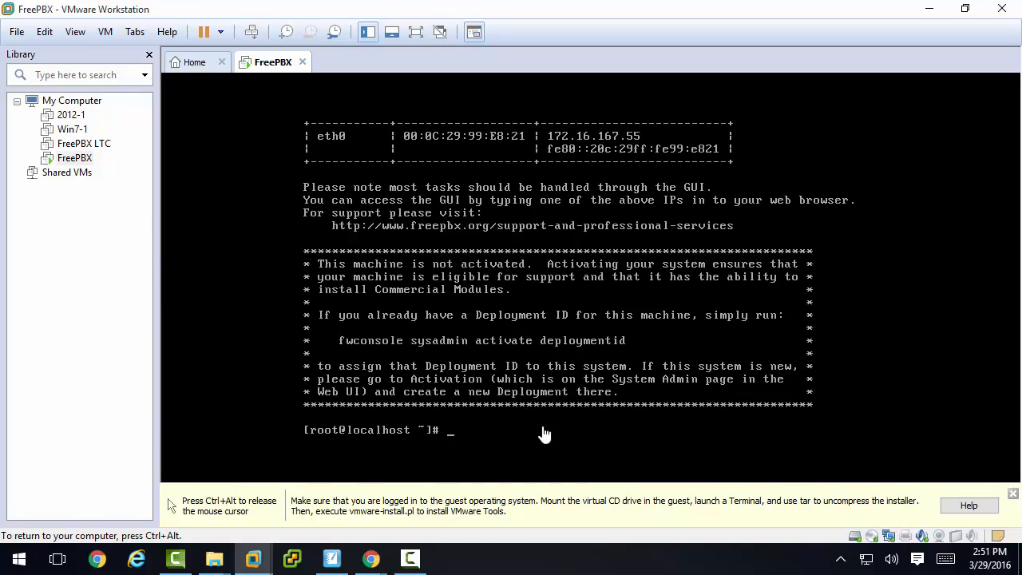
- Change to the /mnt directory and create a cdrom directory in it
type("cd /mnt")
key("Return")
type("mkdir ")
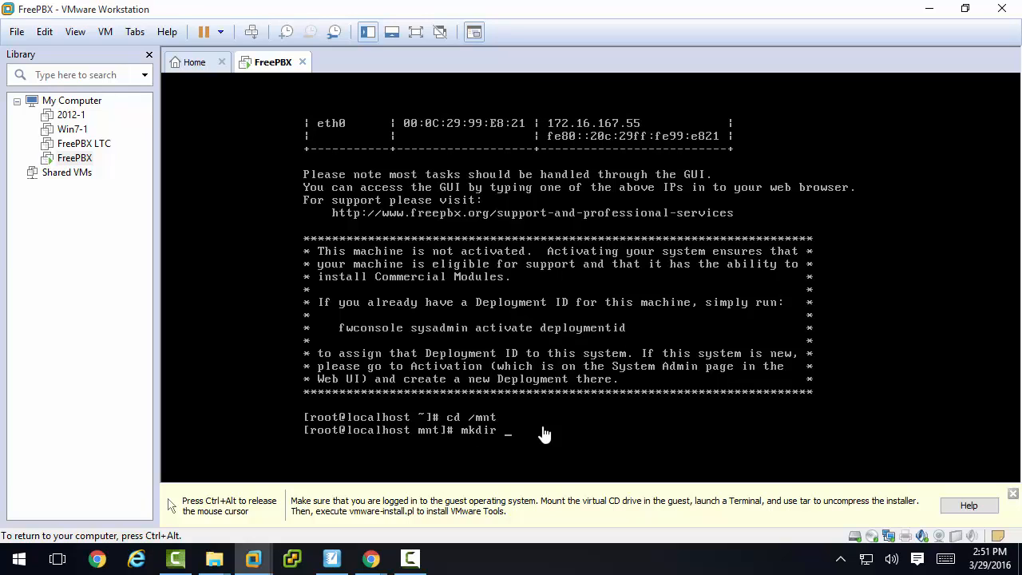
type("cdrom")
key("Return")
- Mount the /dev/cdrom device at /mnt/cdrom
type("mount")
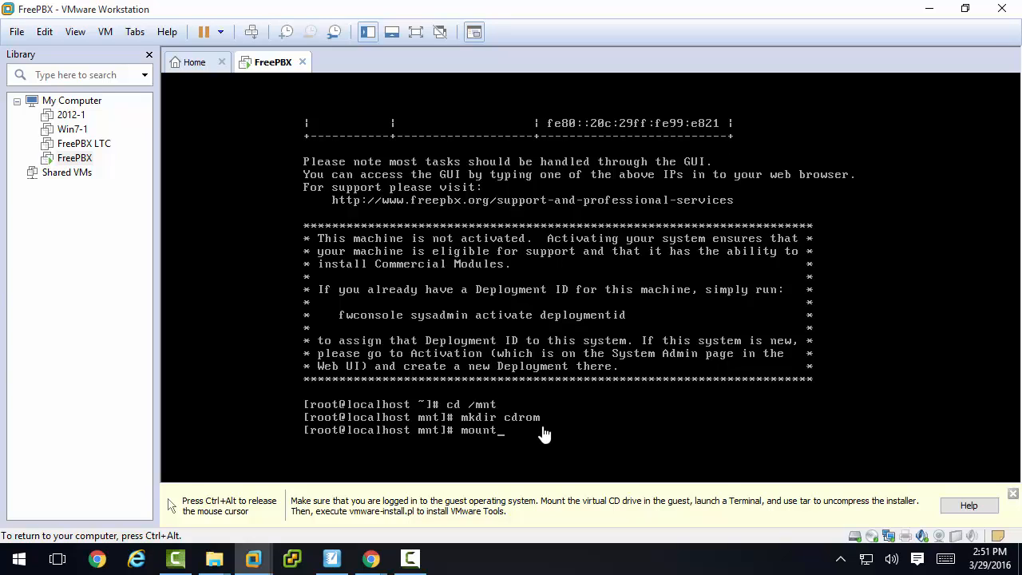
type(" /dev/cdrom /mnt/cdrom")
key("Return")
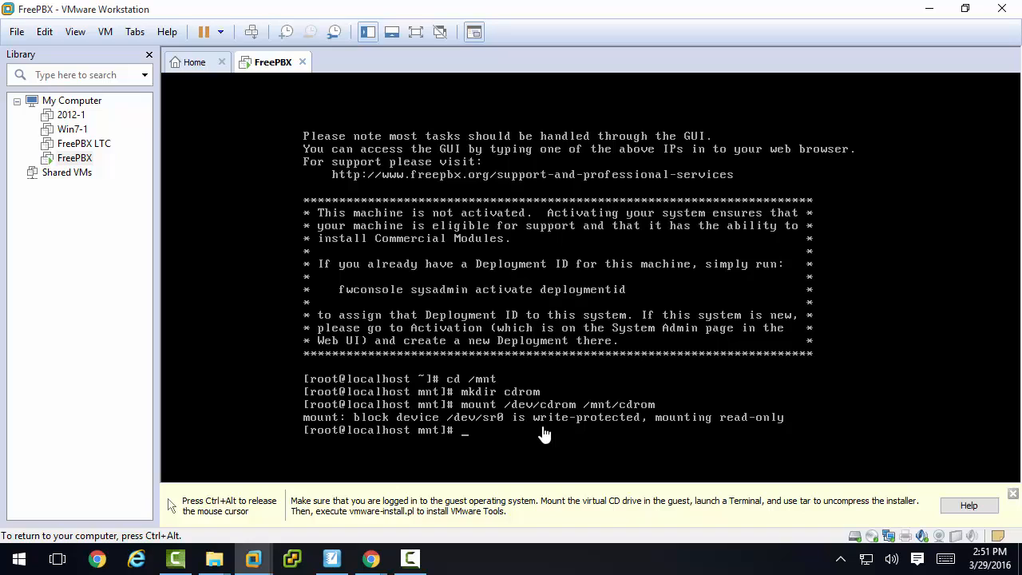
- Change to /tmp and extract /mnt/cdrom/VMwareTools-10.0.5-3228253.tar.gz there using tar zxvf
type("cd /tmp")
key("Return")
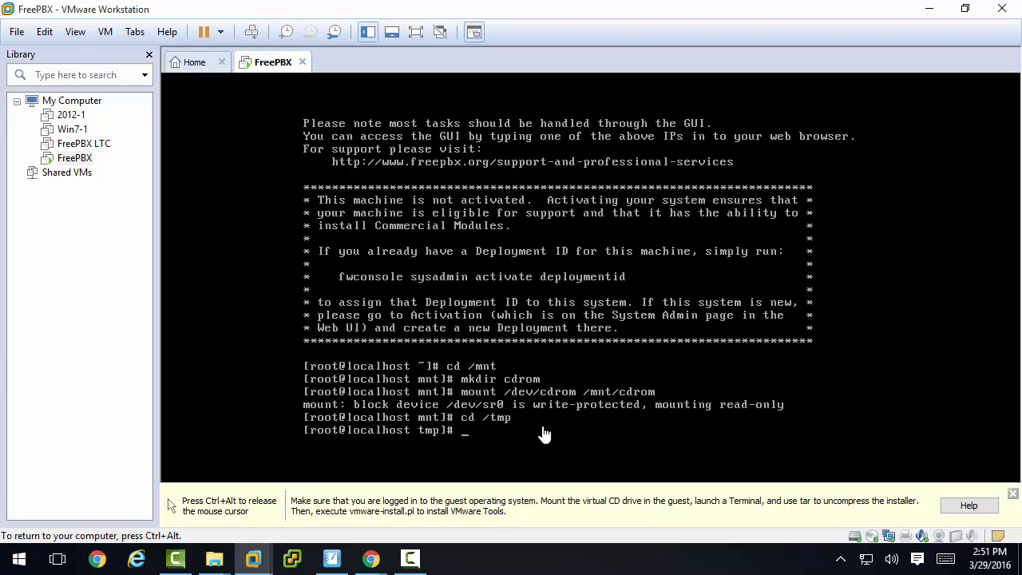
type("tar zxvf /mnt/")
key("Tab")
type("V")
key("Tab")
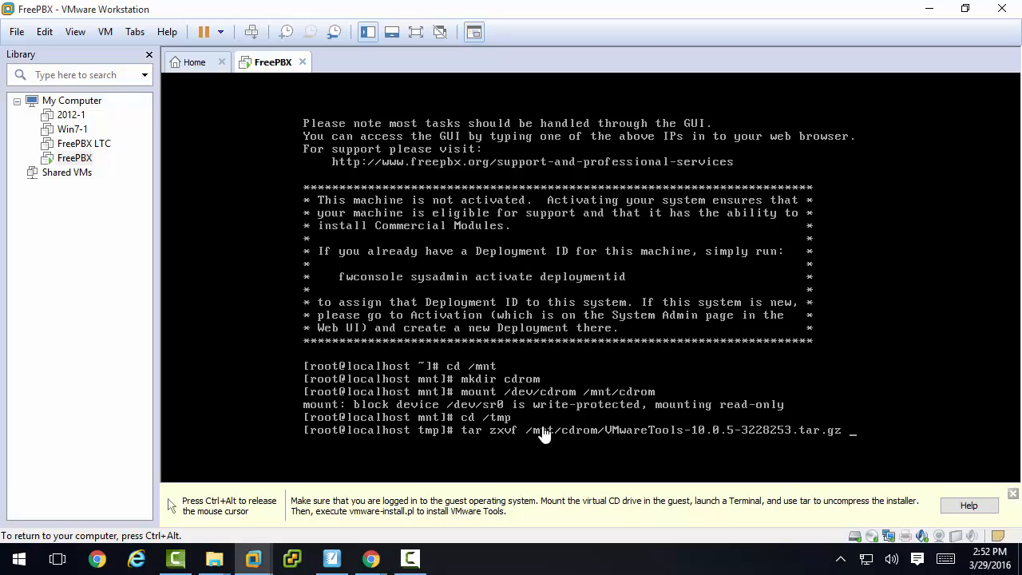
key("Return")
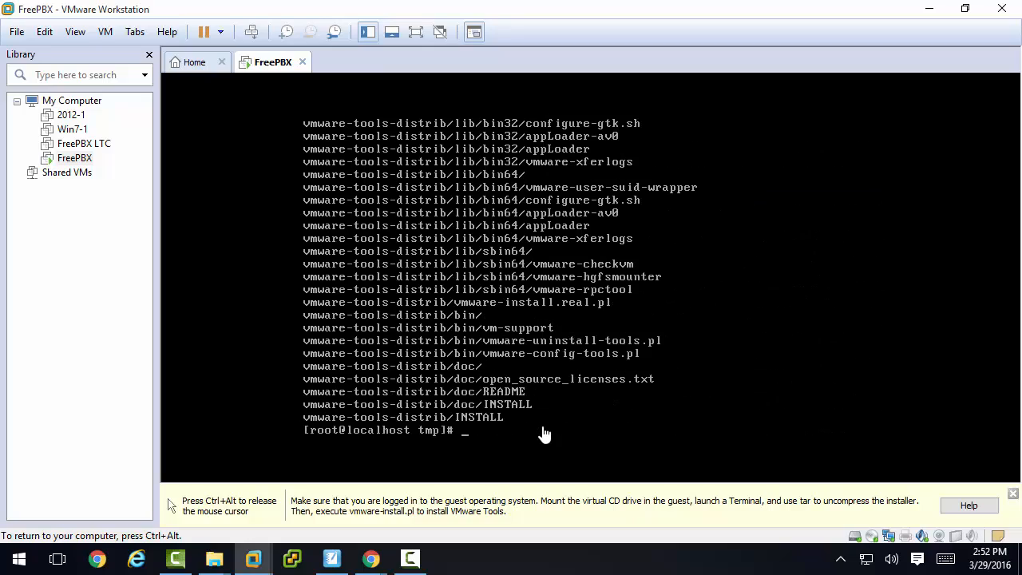
- Change to the vmware-tools-distrib directory and run the ./vmware-install.pl installer script
type("cd vmw")
key("Tab")
key("Return")
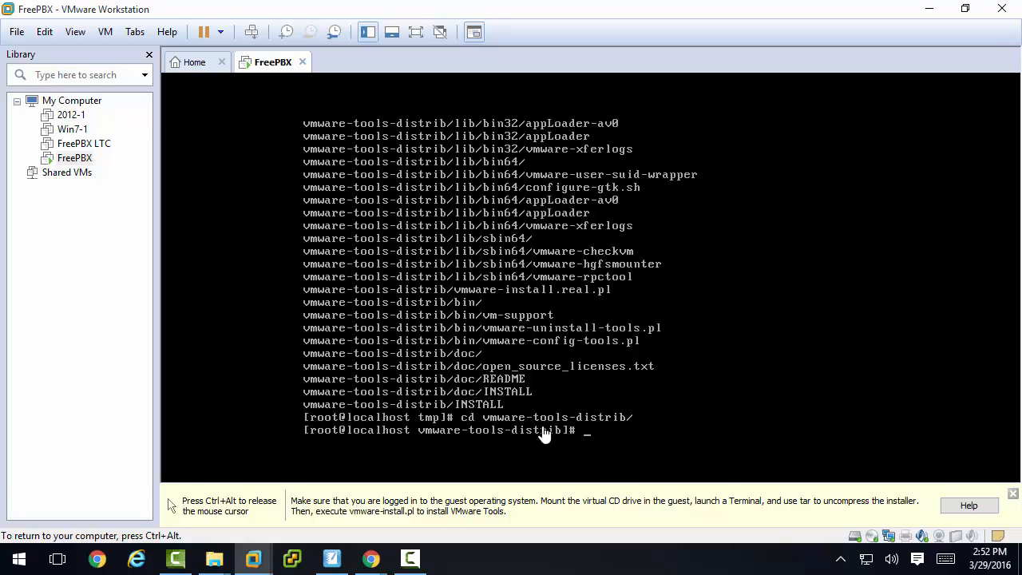
type("./vmware-install.pl")
key("Return")
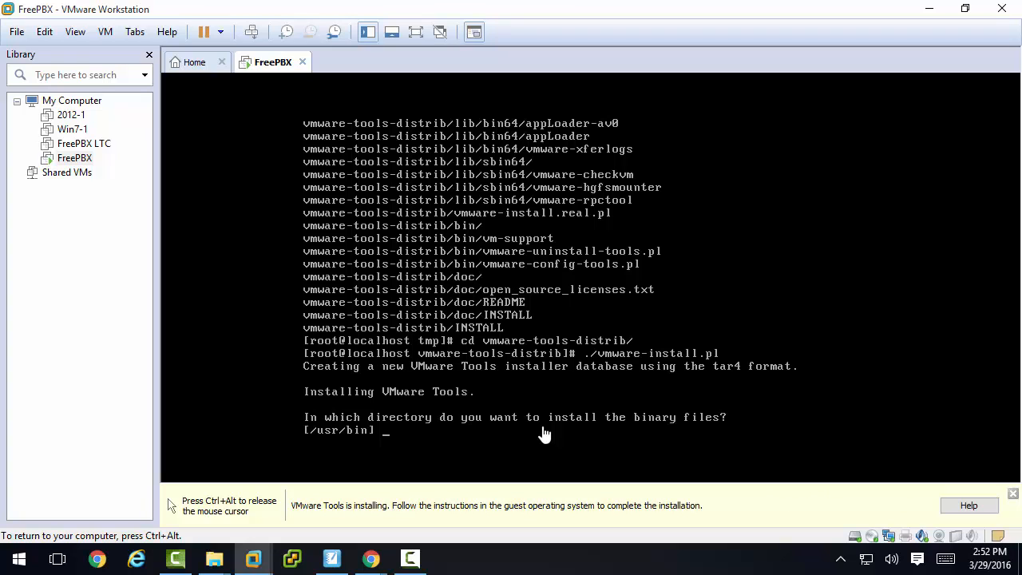
- Accept the default answers to all VMware Tools installer questions, including /usr/bin for the binary files, until the installer ends
key("Return")
key("Return")
key("Return")
key("Return")
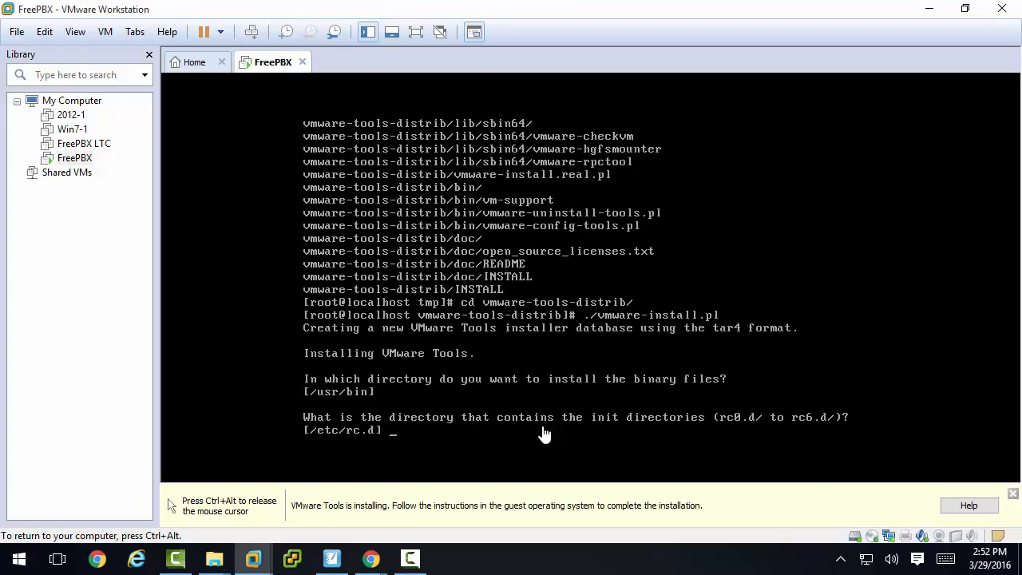
key("Return")
key("Return")
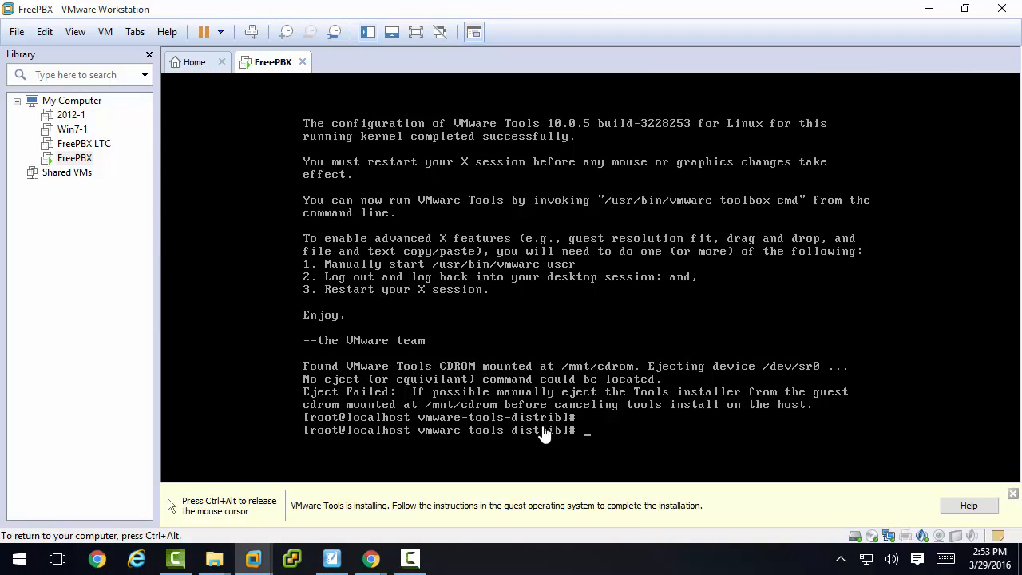
- Reboot the FreePBX system with the command shutdown -r now
type("shutdown -r now")
key("Return")
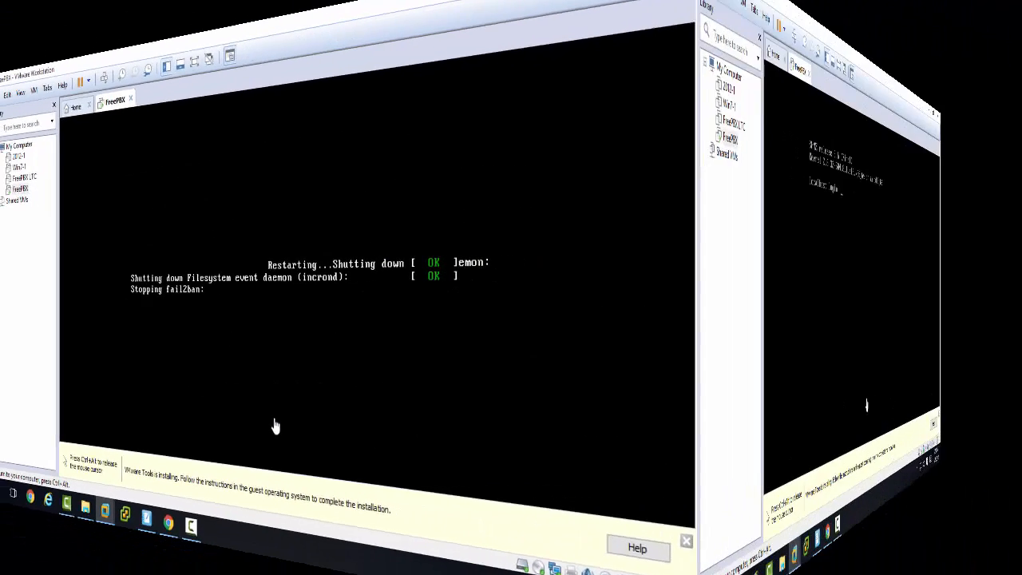
- Log back in as root with the root password once the system has restarted
type("root")
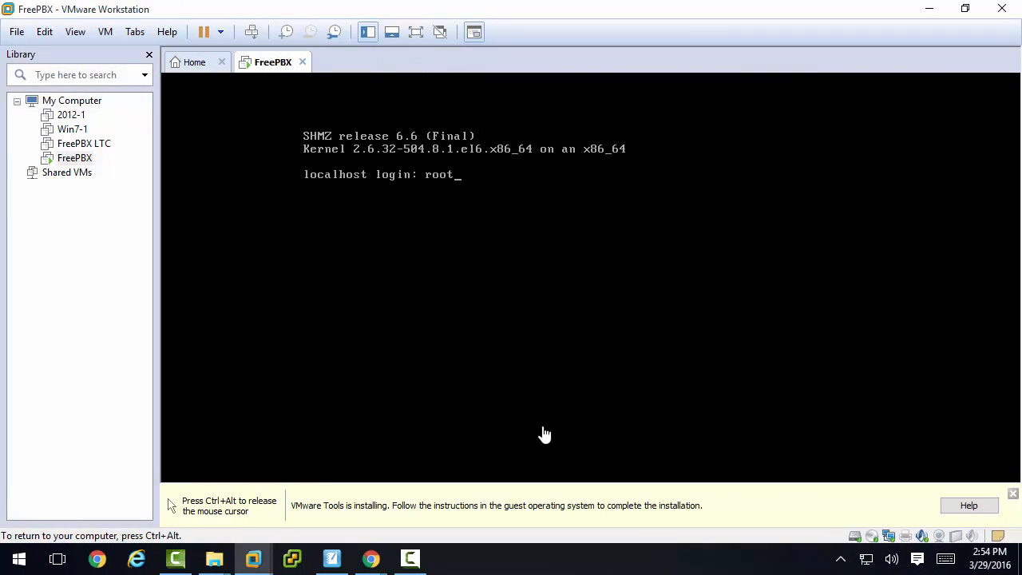
key("Return")
key("Return")
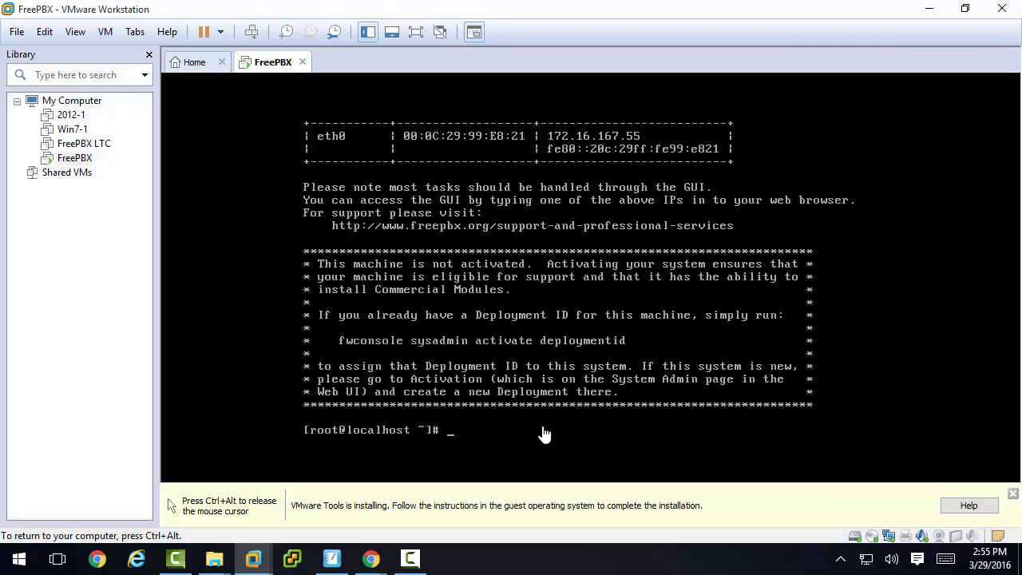
- Shut down the FreePBX system with the command shutdown -h now
type("shutdown")
type("-h now")
key("Return")
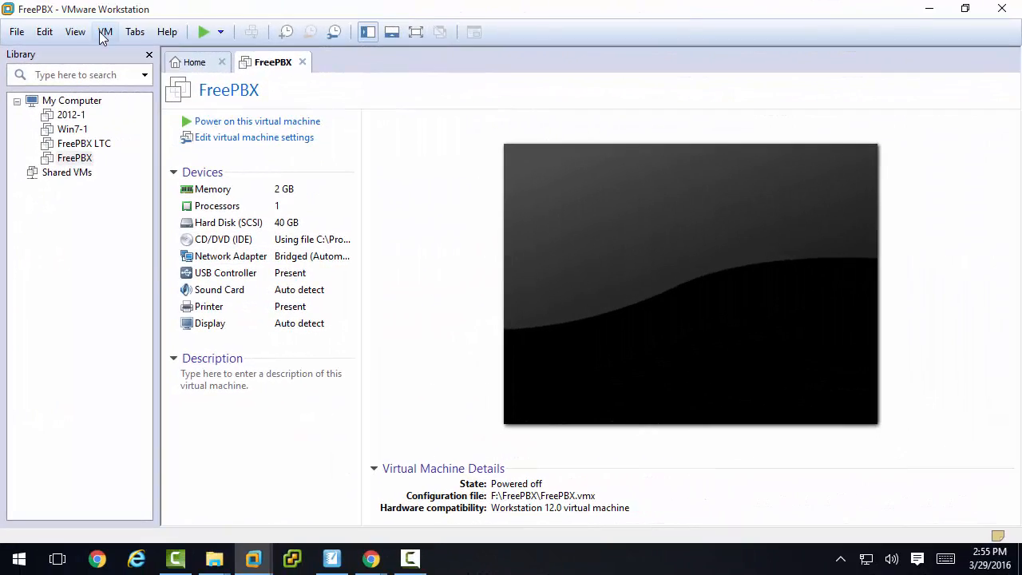
- Take a snapshot of the powered-off FreePBX virtual machine named Base Image
left_click(226, 8)
mouse_move(213, 160)
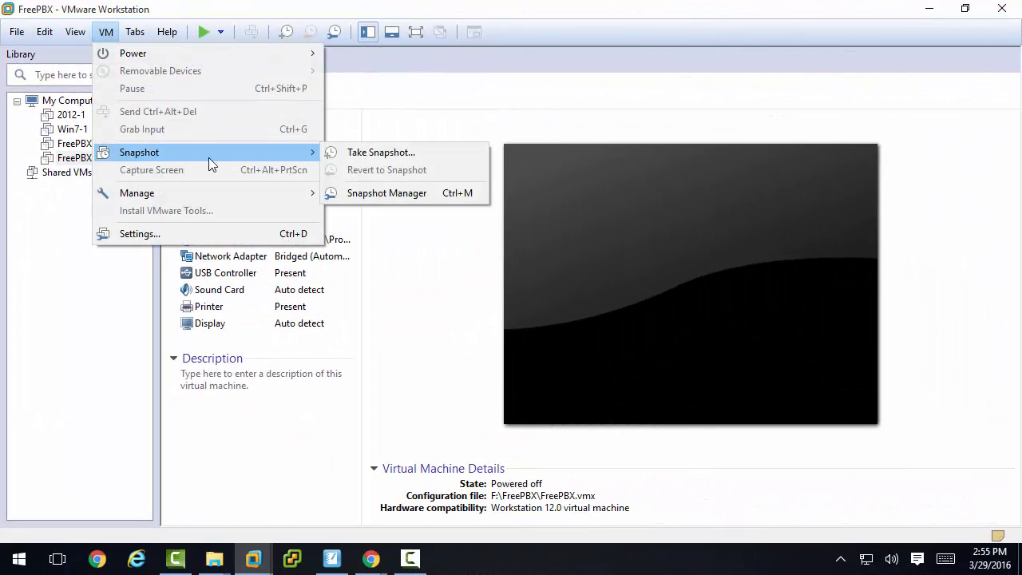
left_click(373, 155)
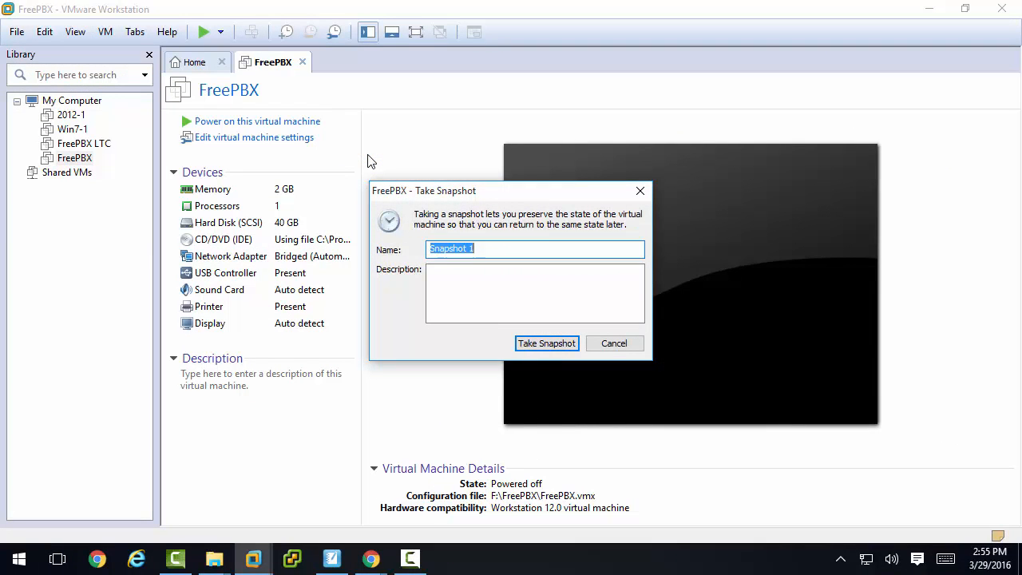
type("Base Image")
key("Return")
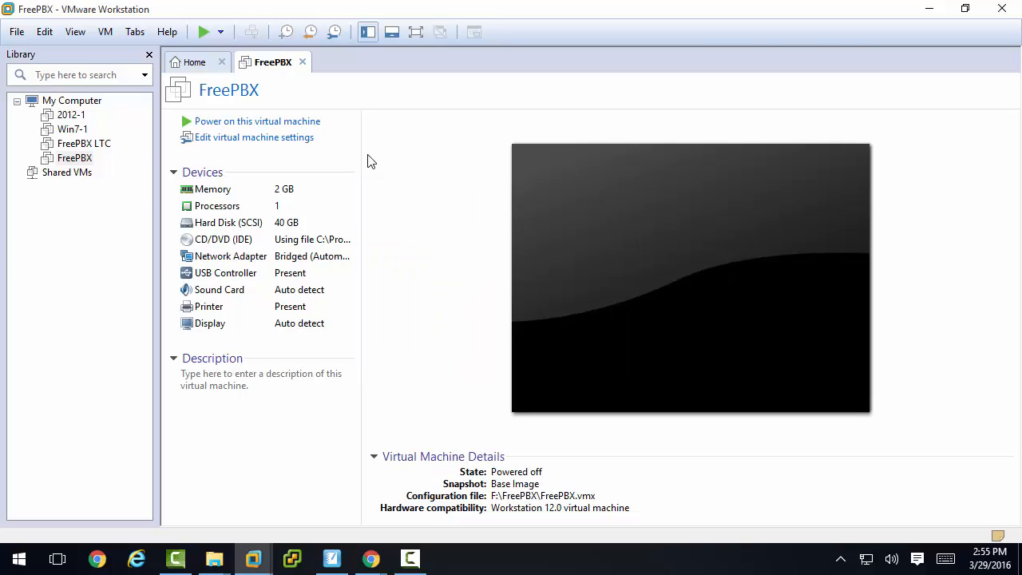